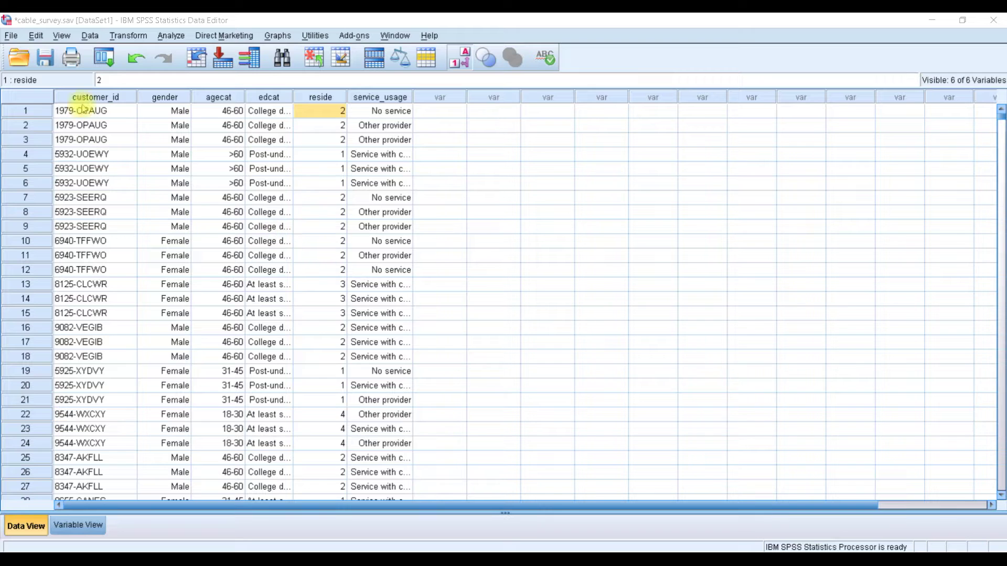
Open the Data menu over the cable_survey data.
{"action": "left_click", "coordinate": [90, 38]}
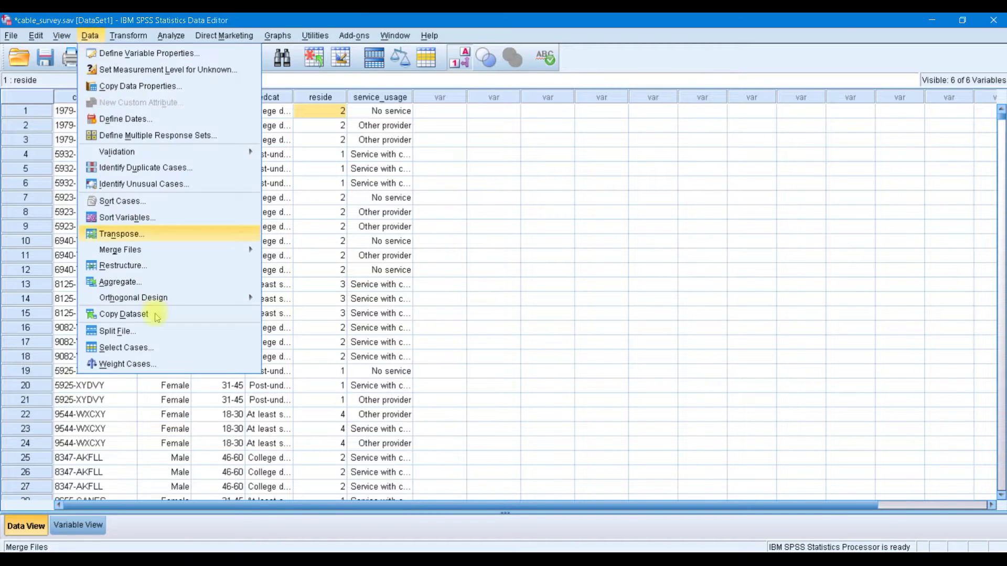
In Select Cases, choose 'If condition is satisfied' and bring up the If condition builder.
{"action": "left_click", "coordinate": [162, 351]}
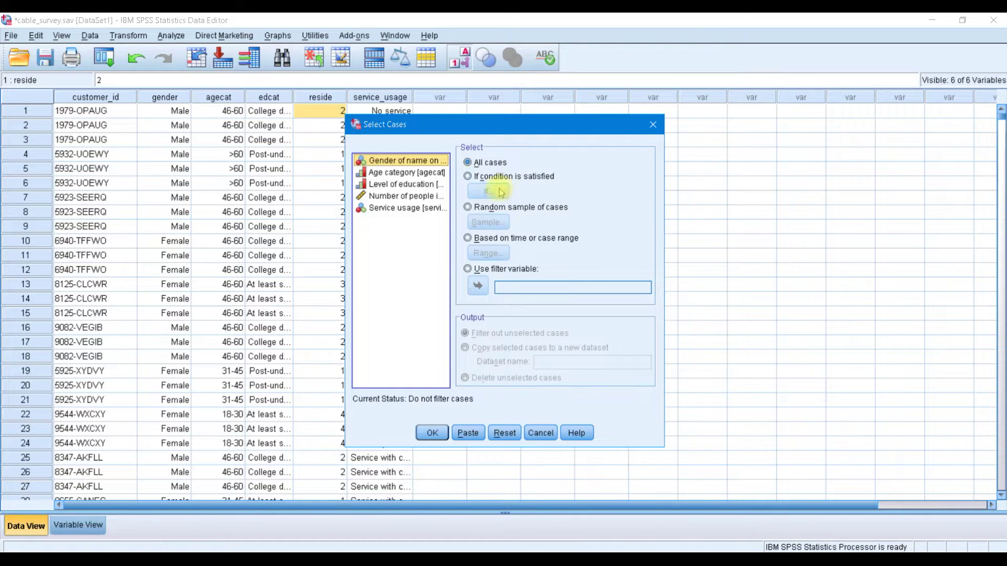
{"action": "left_click", "coordinate": [474, 178]}
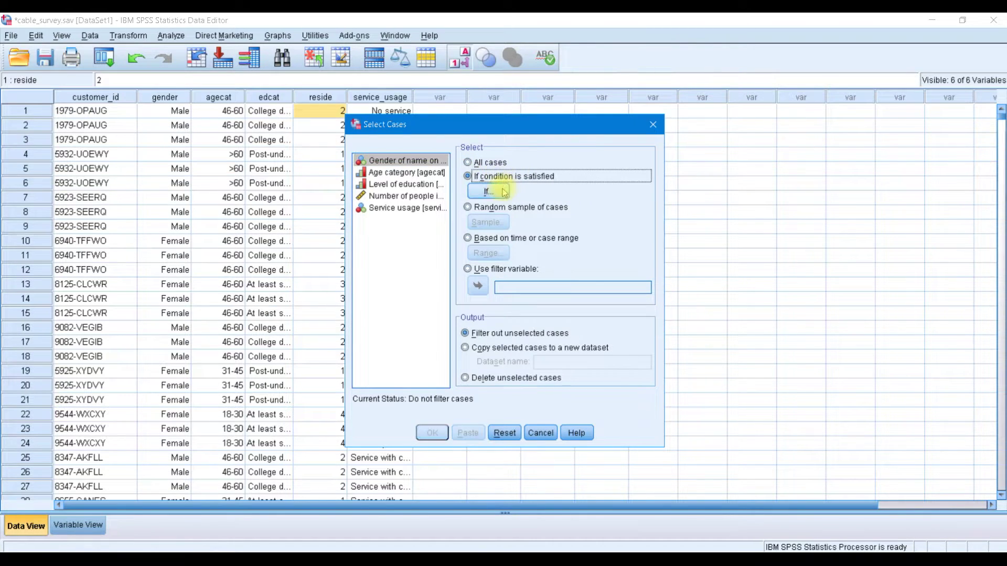
{"action": "left_click", "coordinate": [502, 194]}
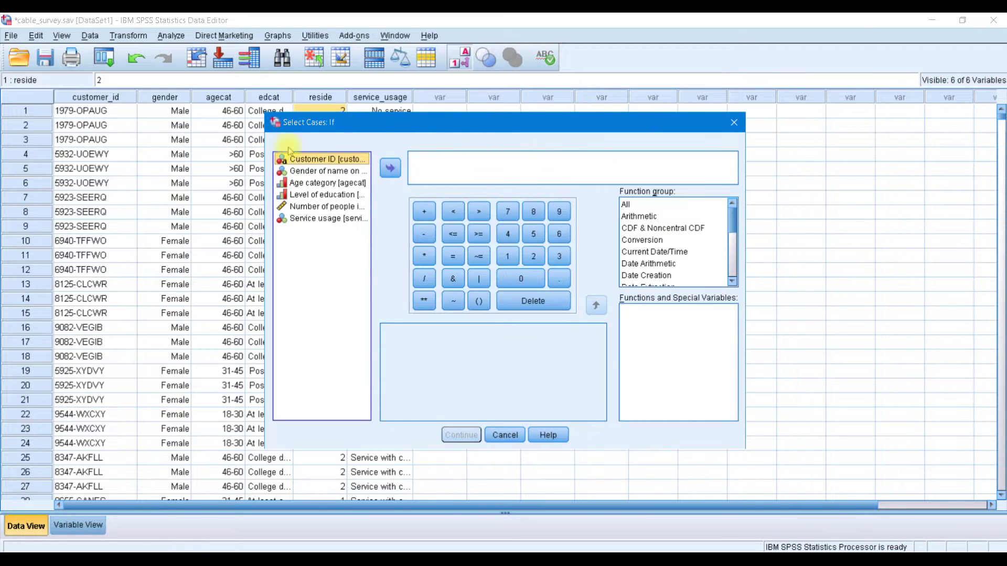
Build the first part of the condition: gender = 0 & agecat = 3 &.
{"action": "left_click", "coordinate": [441, 158]}
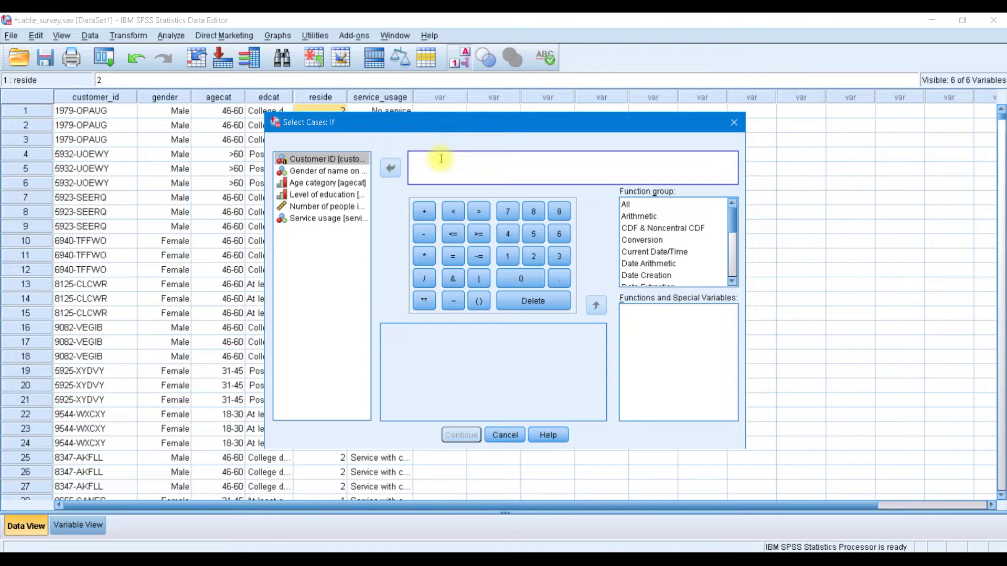
{"action": "type", "text": "gen"}
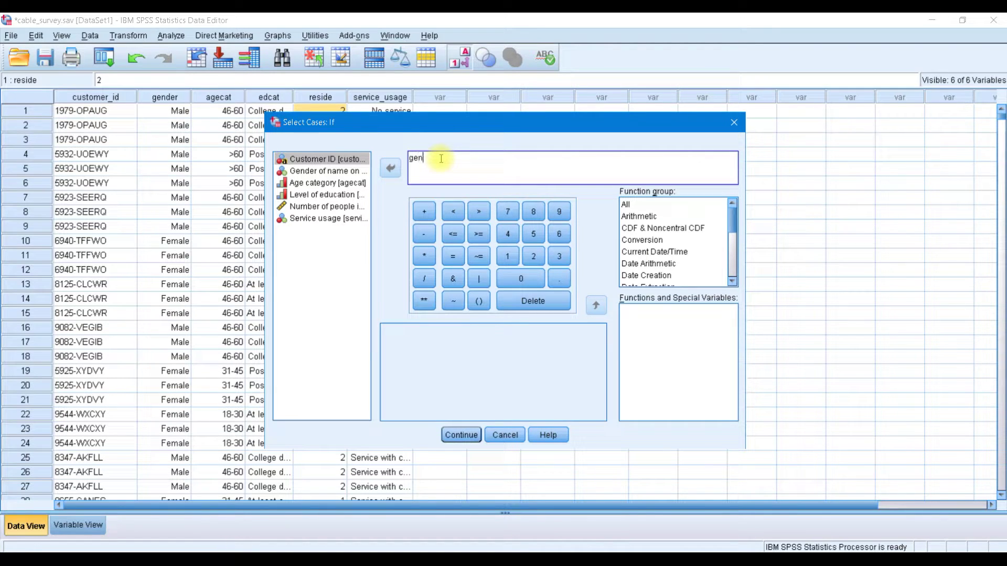
{"action": "type", "text": "der = 0"}
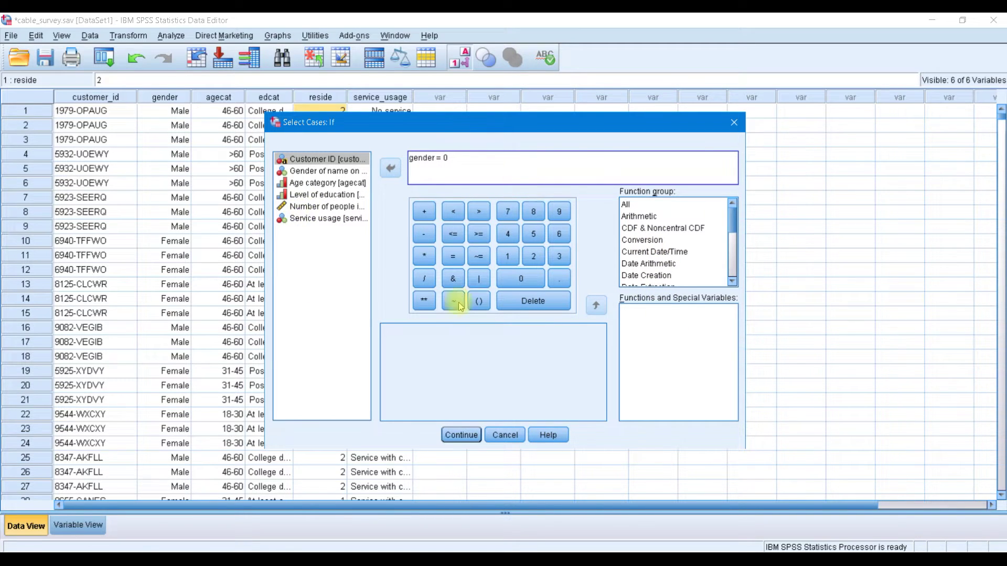
{"action": "left_click", "coordinate": [452, 280]}
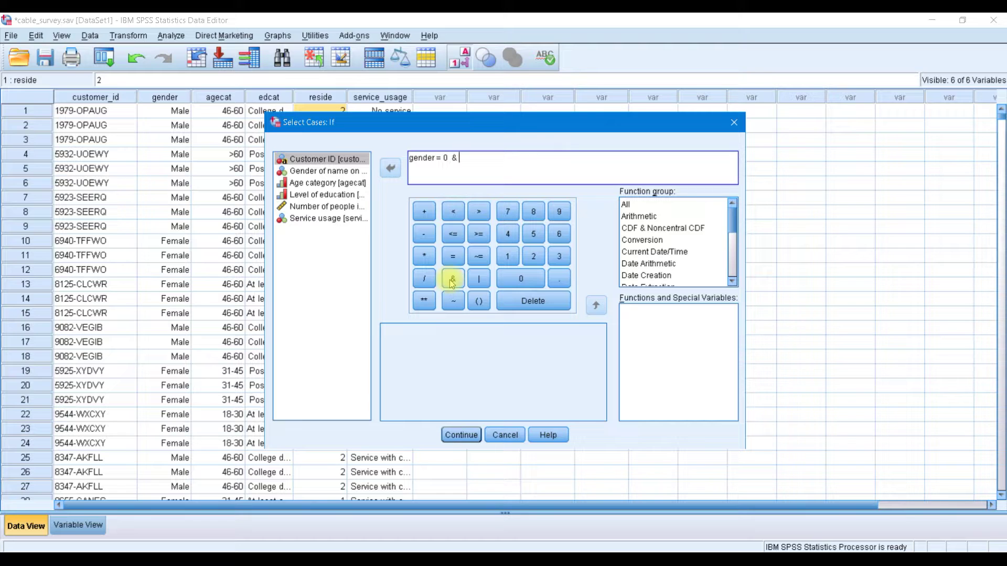
{"action": "double_click", "coordinate": [316, 184]}
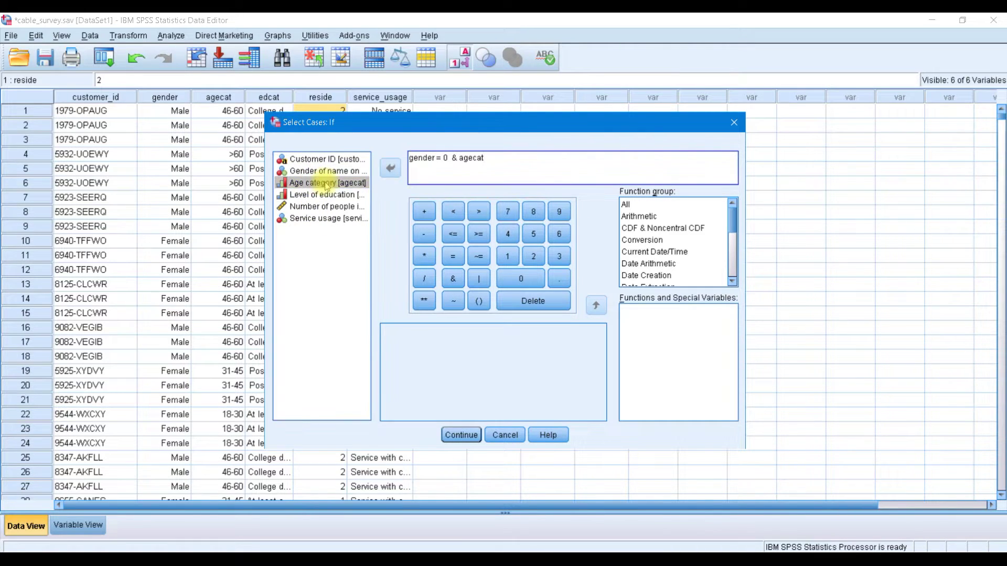
{"action": "left_click", "coordinate": [453, 256]}
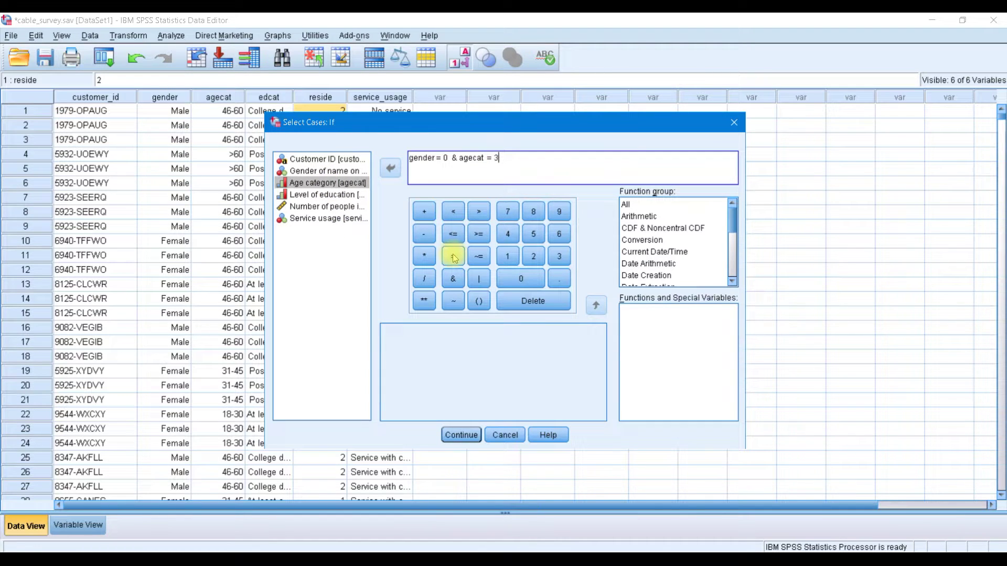
{"action": "type", "text": "3"}
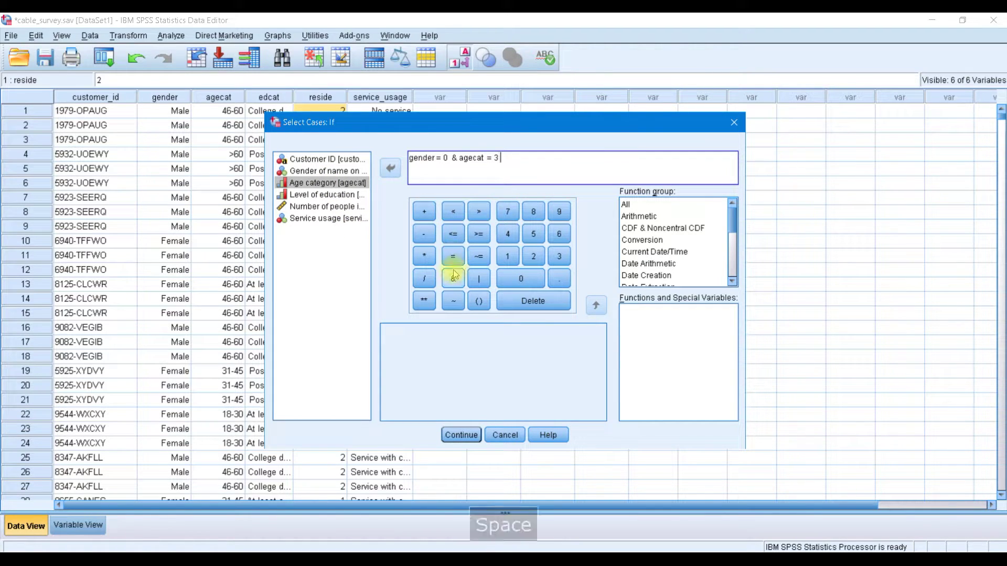
{"action": "left_click", "coordinate": [453, 278]}
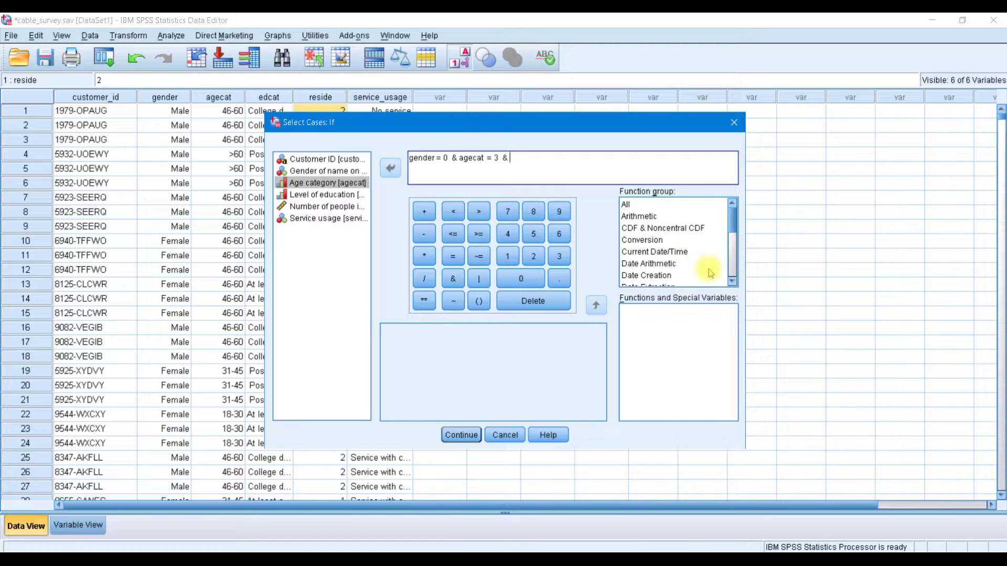
Append ABS(reside) = 2 using the Arithmetic ABS function.
{"action": "left_click", "coordinate": [642, 216]}
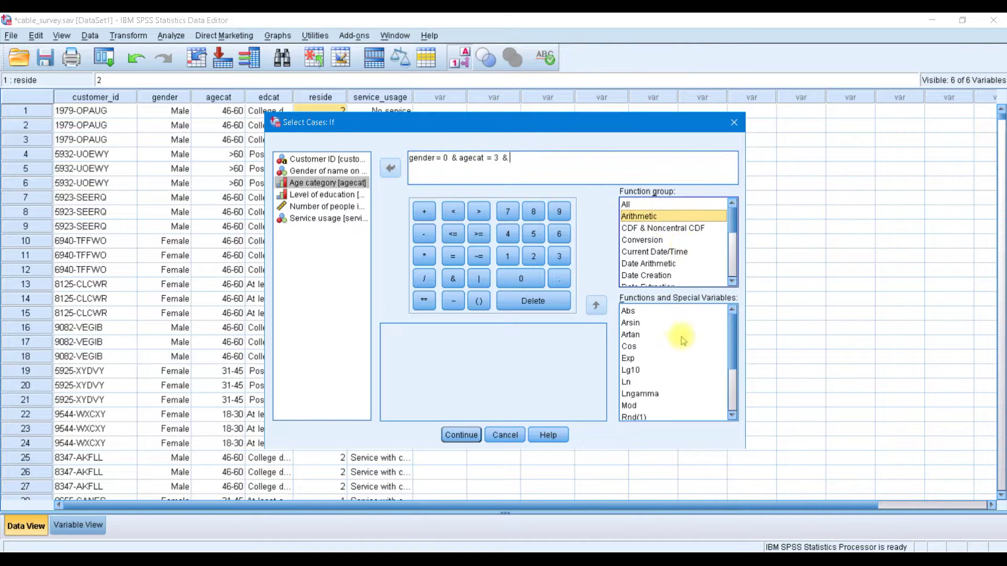
{"action": "double_click", "coordinate": [630, 310]}
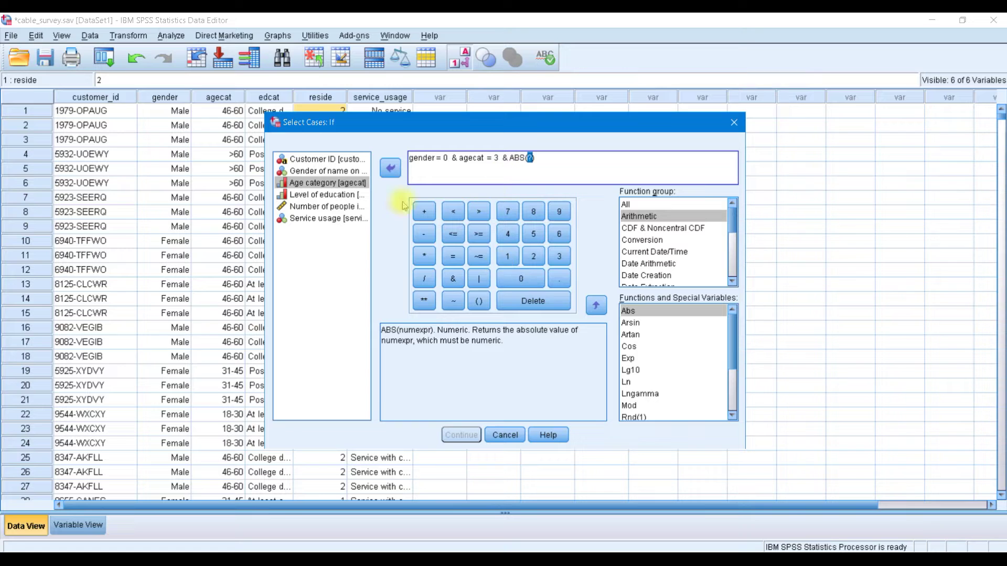
{"action": "double_click", "coordinate": [312, 207]}
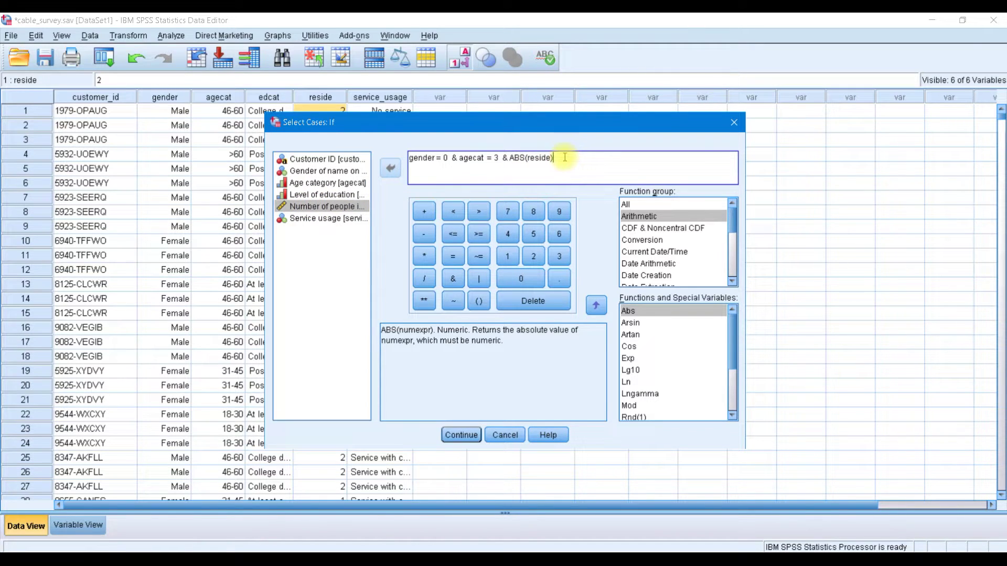
{"action": "type", "text": "= 2"}
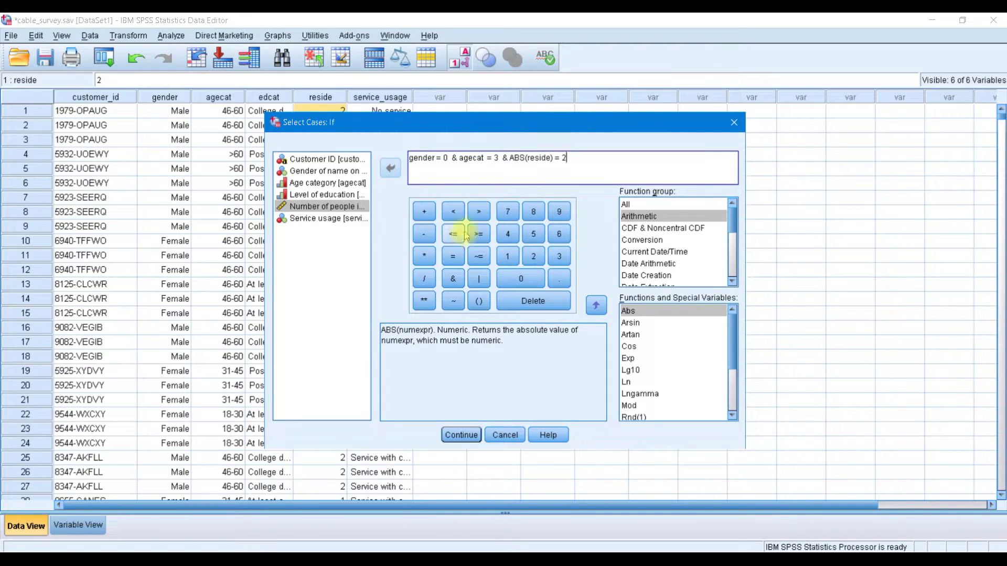
Browse the function groups, read the Arsin description, and accept the condition.
{"action": "left_click", "coordinate": [642, 227]}
{"action": "left_click", "coordinate": [650, 252]}
{"action": "left_click", "coordinate": [648, 228]}
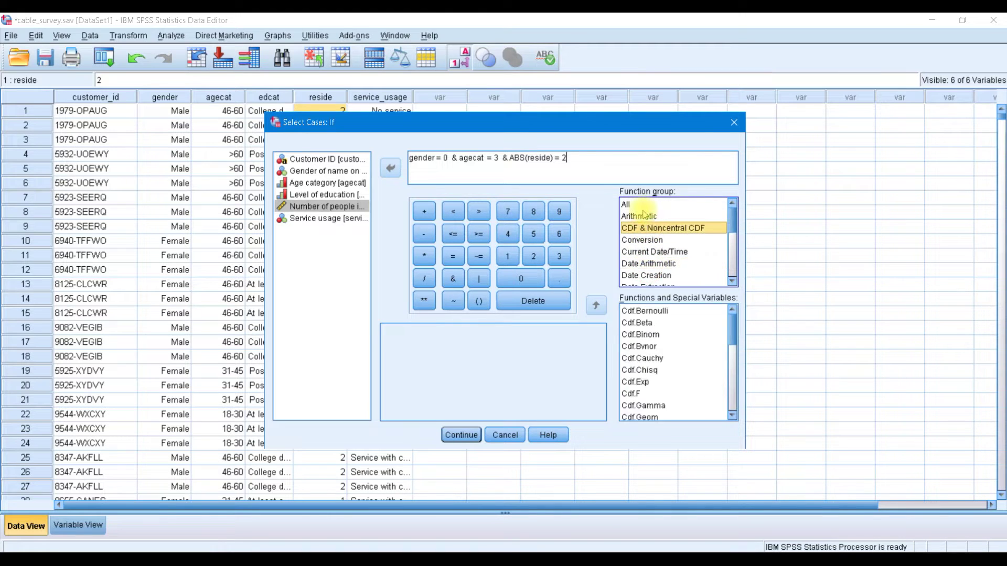
{"action": "left_click", "coordinate": [642, 216]}
{"action": "left_click", "coordinate": [649, 242]}
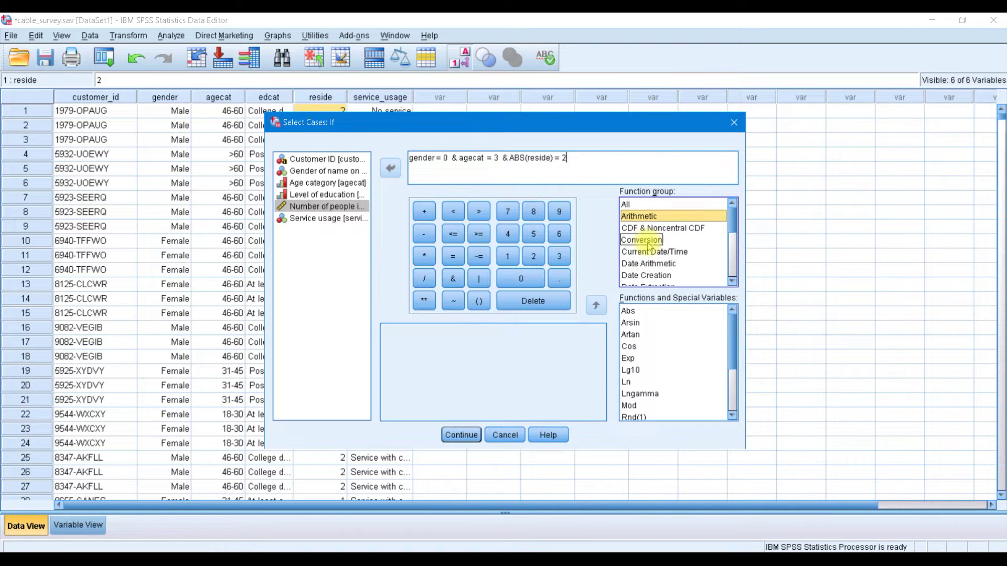
{"action": "left_click", "coordinate": [650, 264]}
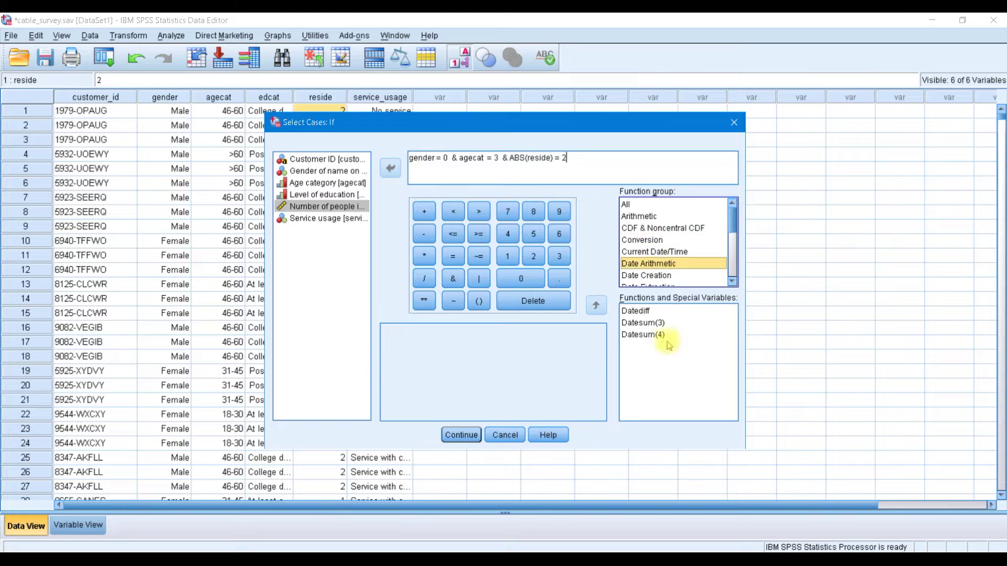
{"action": "left_click", "coordinate": [637, 217]}
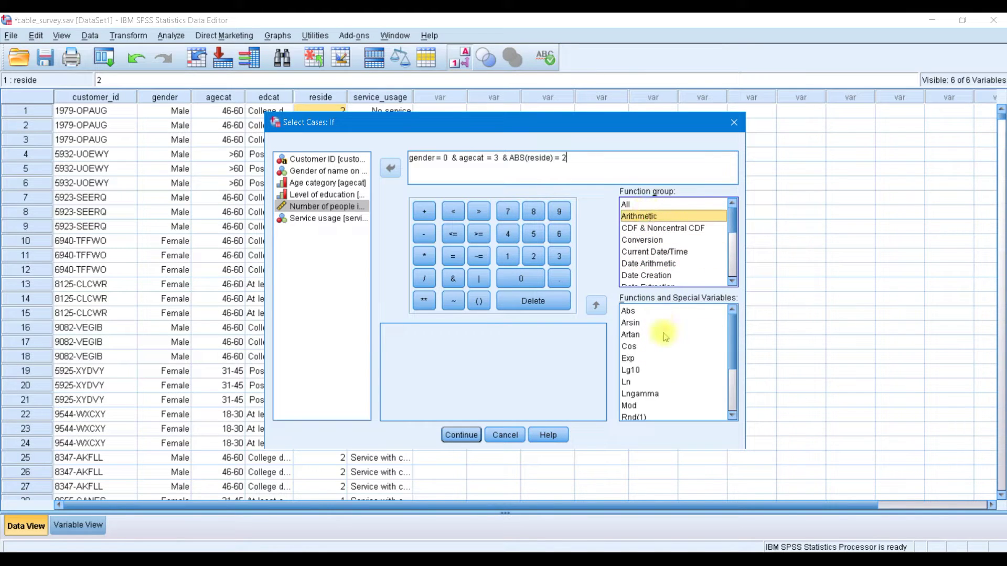
{"action": "left_click", "coordinate": [637, 327]}
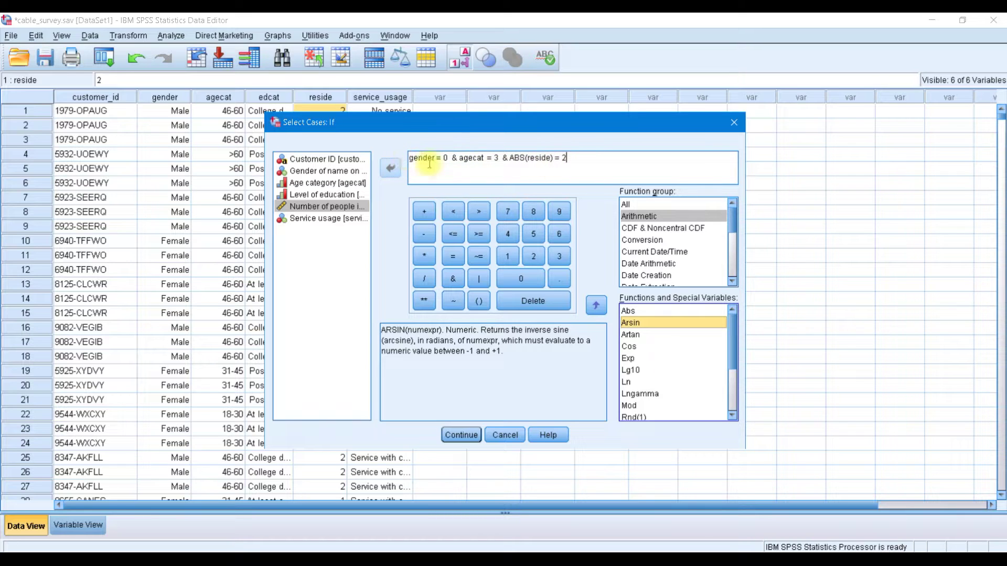
{"action": "left_click", "coordinate": [466, 437]}
Apply the gender/agecat/reside condition filter to cable_survey, then reopen the Data menu.
{"action": "left_click", "coordinate": [432, 433]}
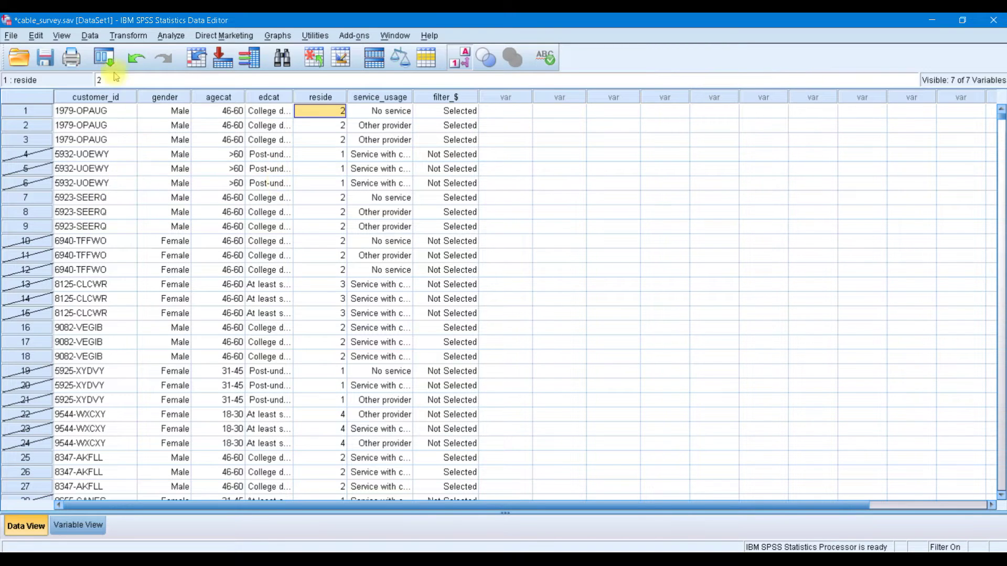
{"action": "left_click", "coordinate": [87, 36]}
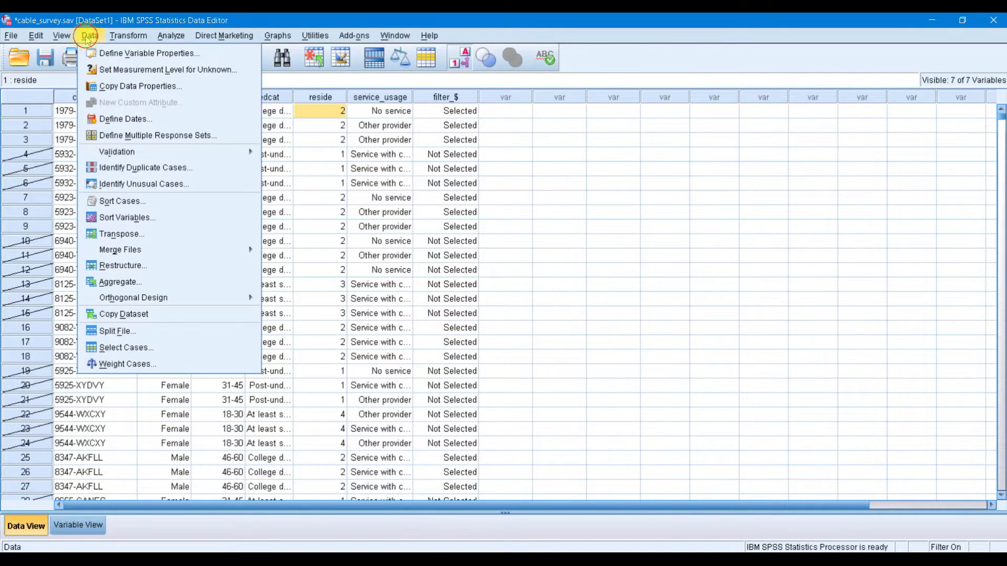
Switch Select Cases to a random sample of approximately 10% of cases and apply it.
{"action": "left_click", "coordinate": [147, 348]}
{"action": "left_click", "coordinate": [467, 207]}
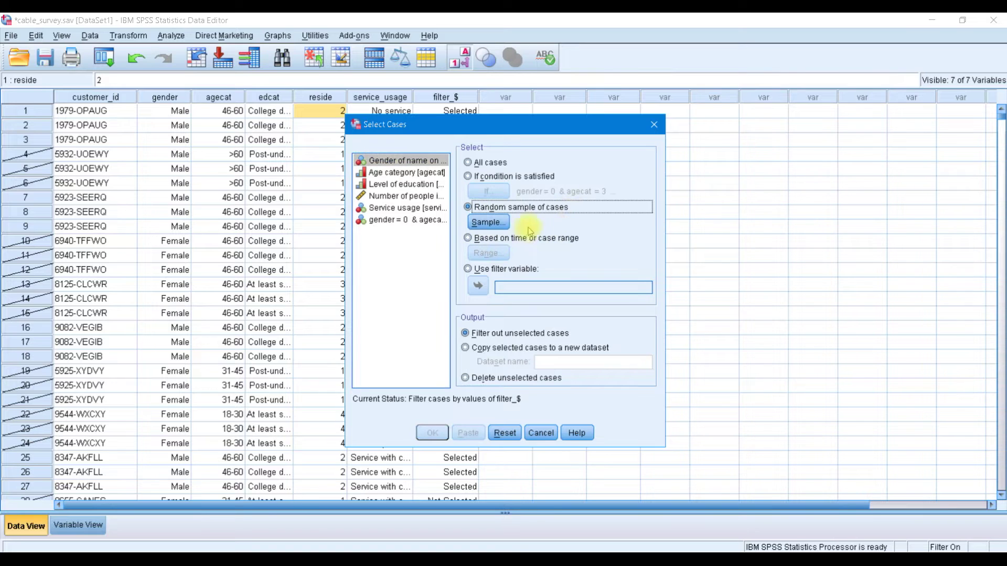
{"action": "left_click", "coordinate": [501, 222]}
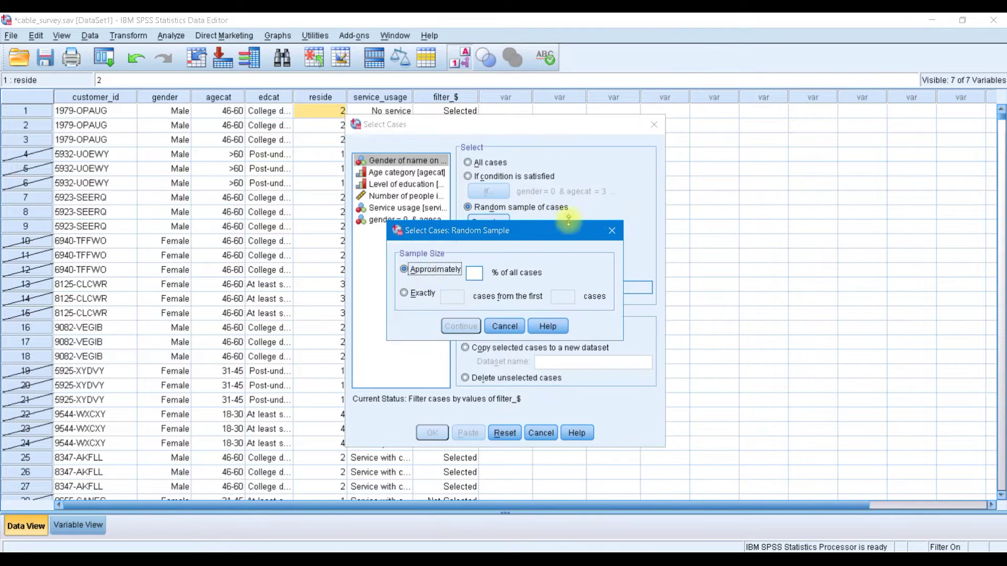
{"action": "left_click", "coordinate": [470, 272]}
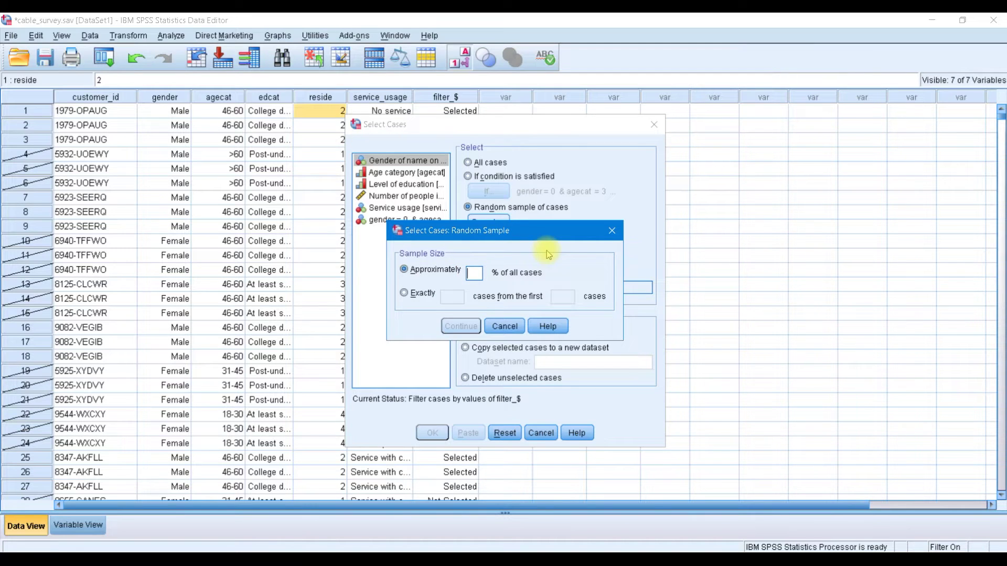
{"action": "type", "text": "10"}
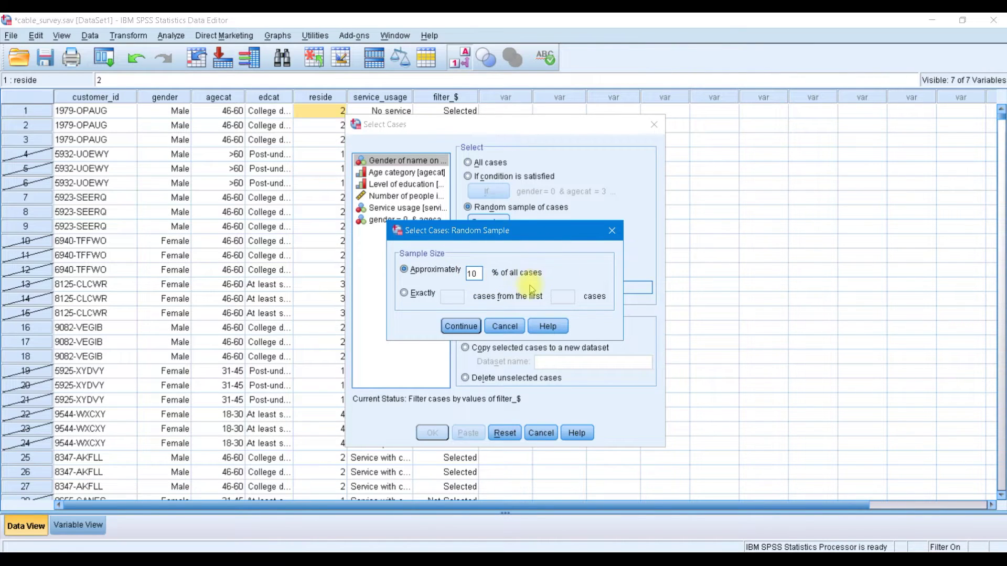
{"action": "left_click", "coordinate": [468, 327]}
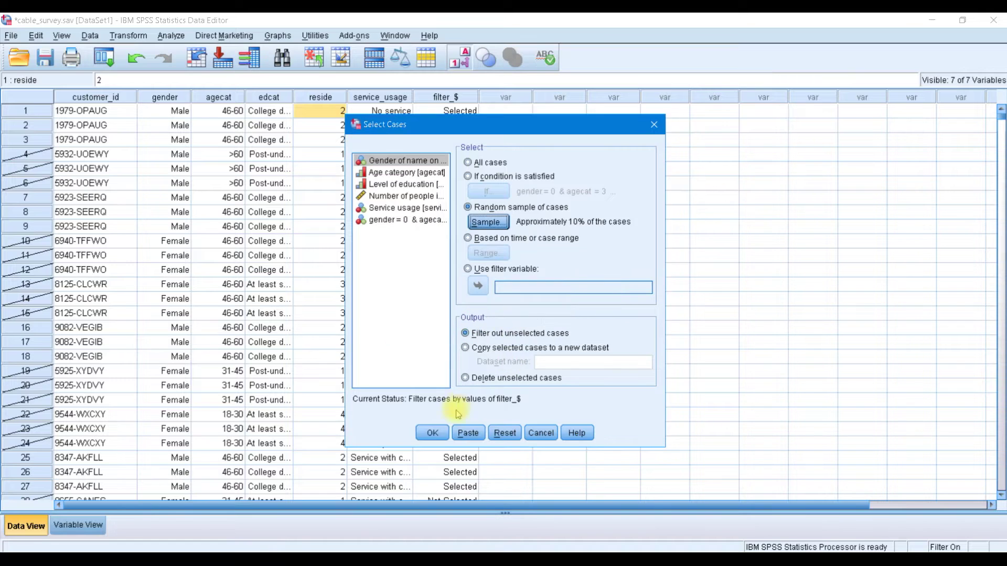
{"action": "left_click", "coordinate": [433, 433]}
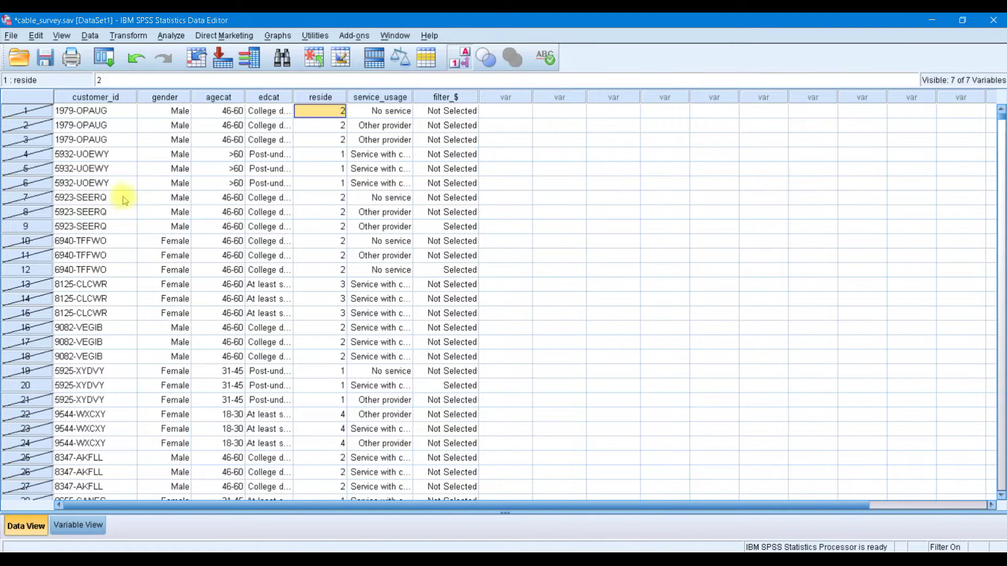
Open the Data menu again.
{"action": "left_click", "coordinate": [91, 36]}
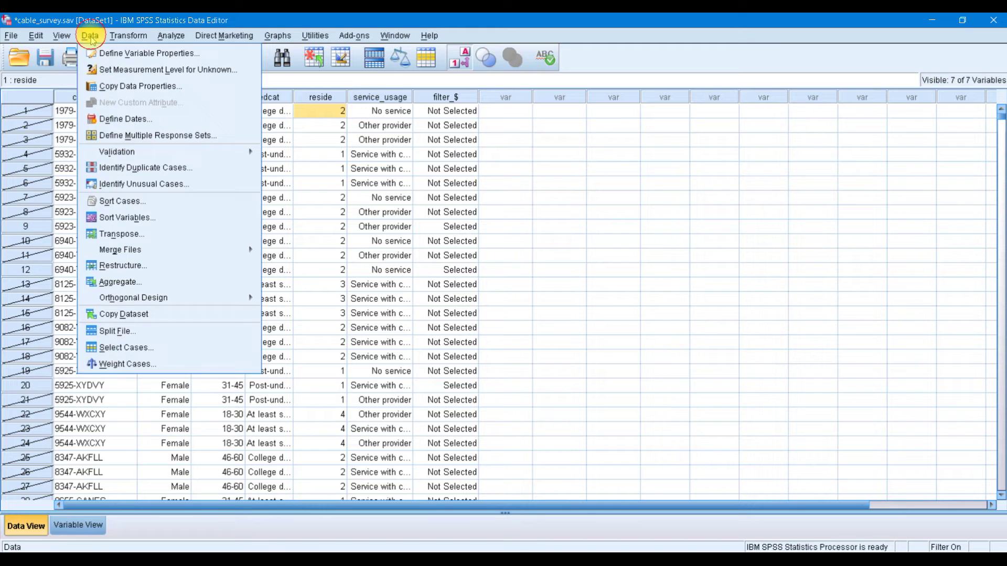
Apply a random sample of exactly 10 cases from the first 15.
{"action": "left_click", "coordinate": [153, 348]}
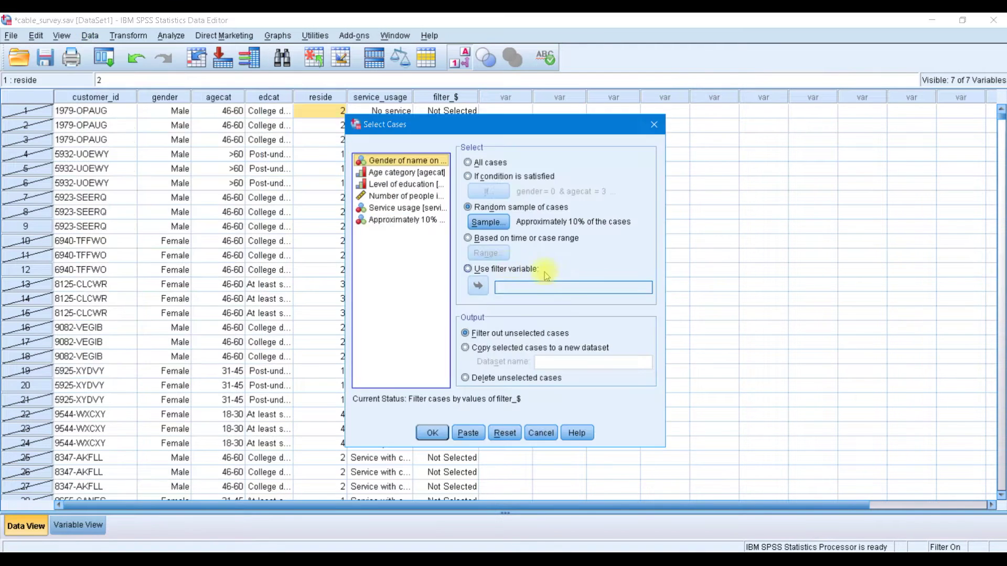
{"action": "left_click", "coordinate": [488, 221]}
{"action": "left_click", "coordinate": [404, 293]}
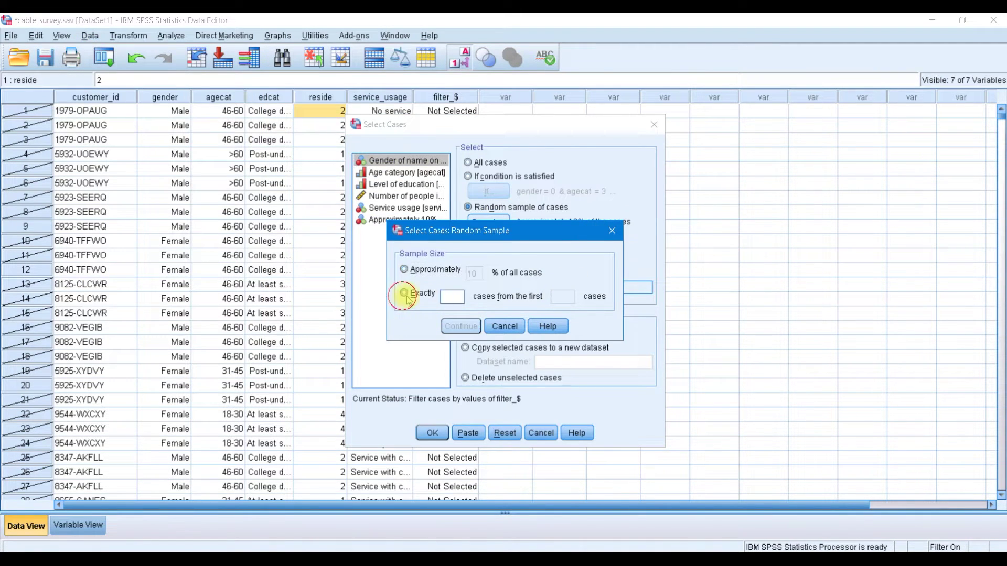
{"action": "left_click", "coordinate": [449, 296]}
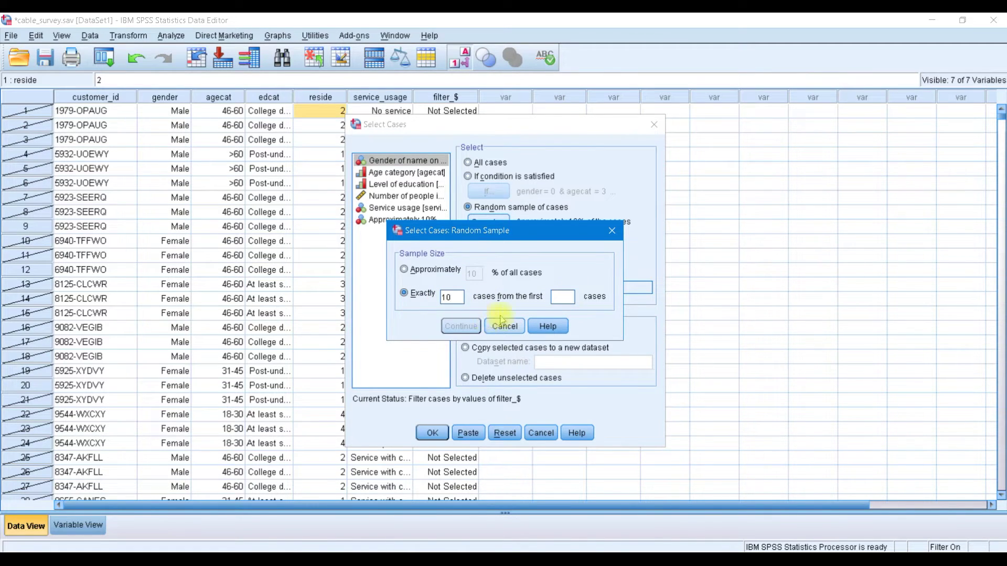
{"action": "left_click", "coordinate": [560, 297]}
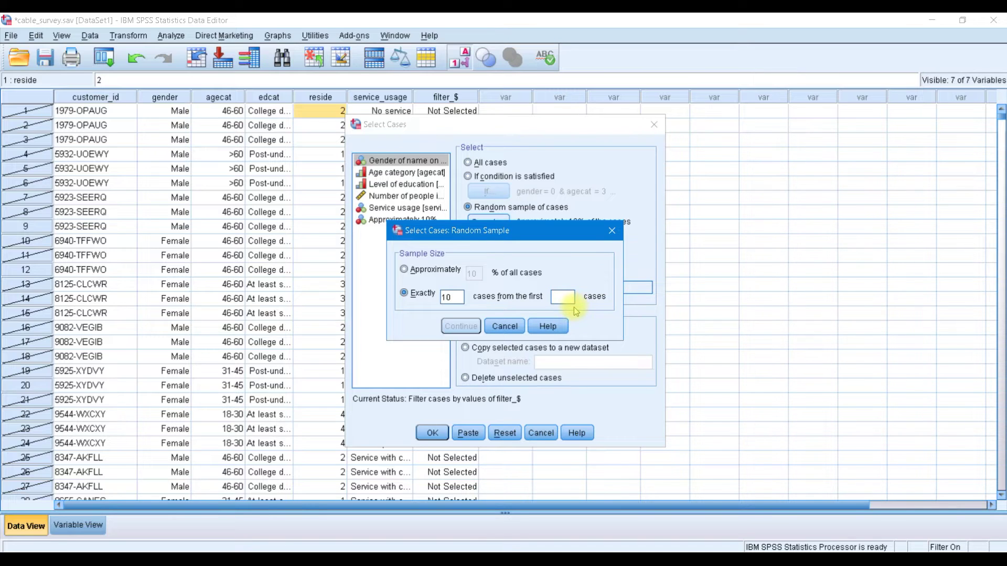
{"action": "type", "text": "15"}
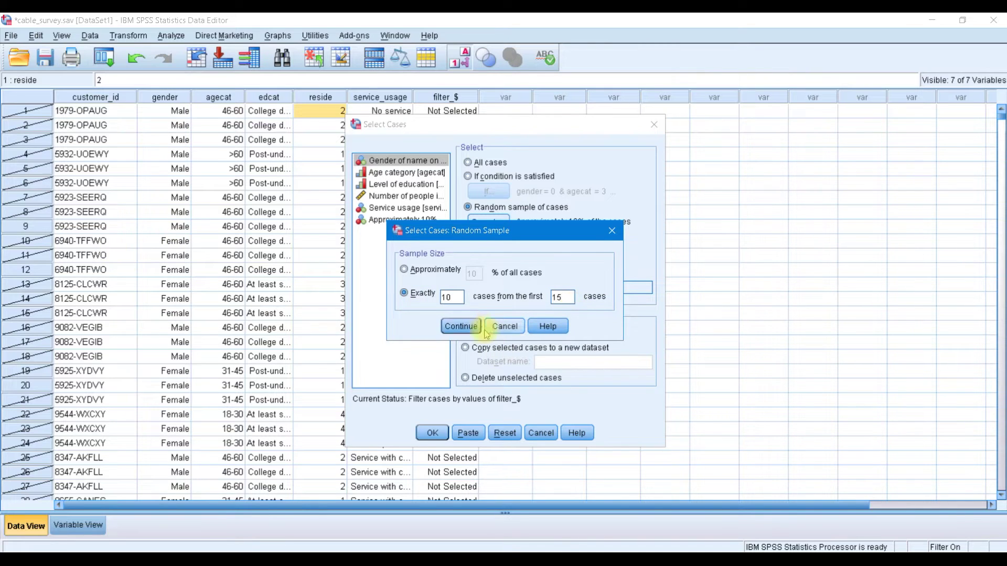
{"action": "left_click", "coordinate": [461, 326]}
{"action": "left_click", "coordinate": [432, 432]}
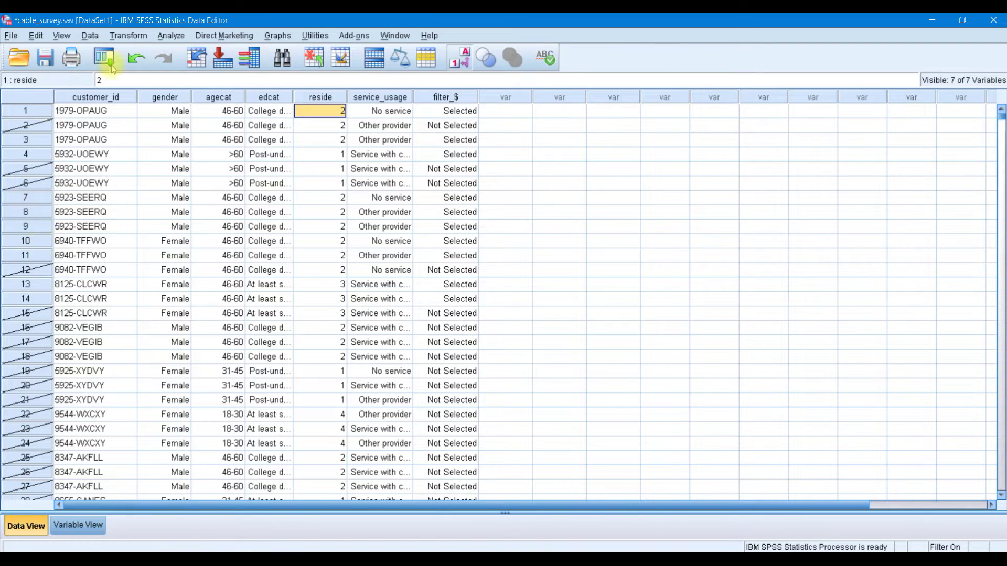
{"action": "left_click", "coordinate": [89, 35]}
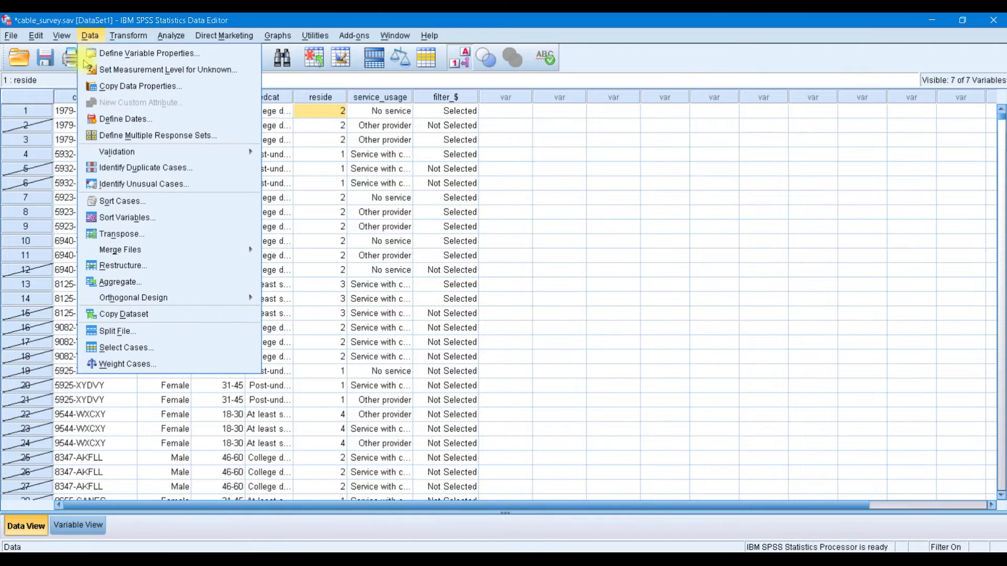
Restrict case selection to the range 5 thru 13 and return to the data sheet.
{"action": "left_click", "coordinate": [160, 350]}
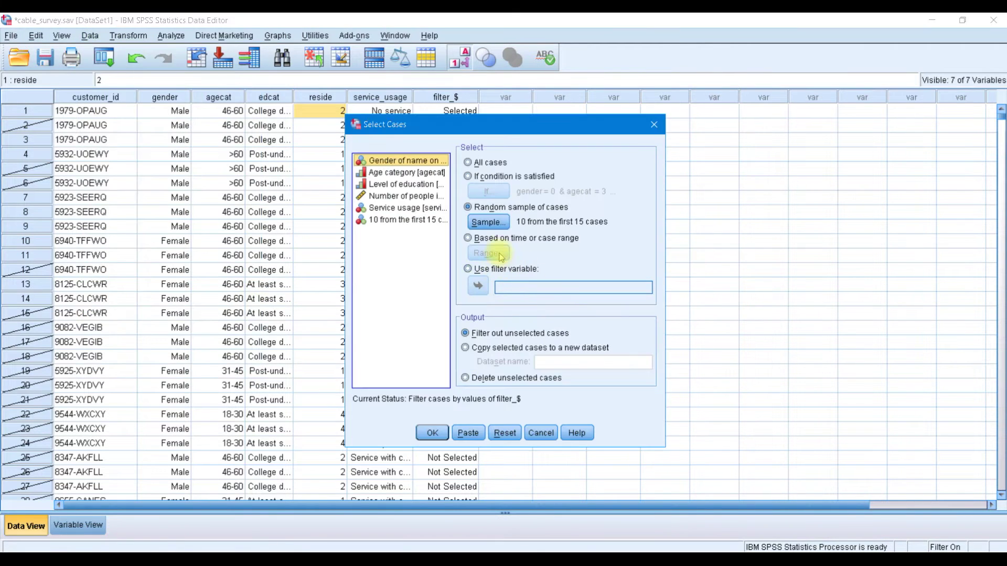
{"action": "left_click", "coordinate": [467, 238]}
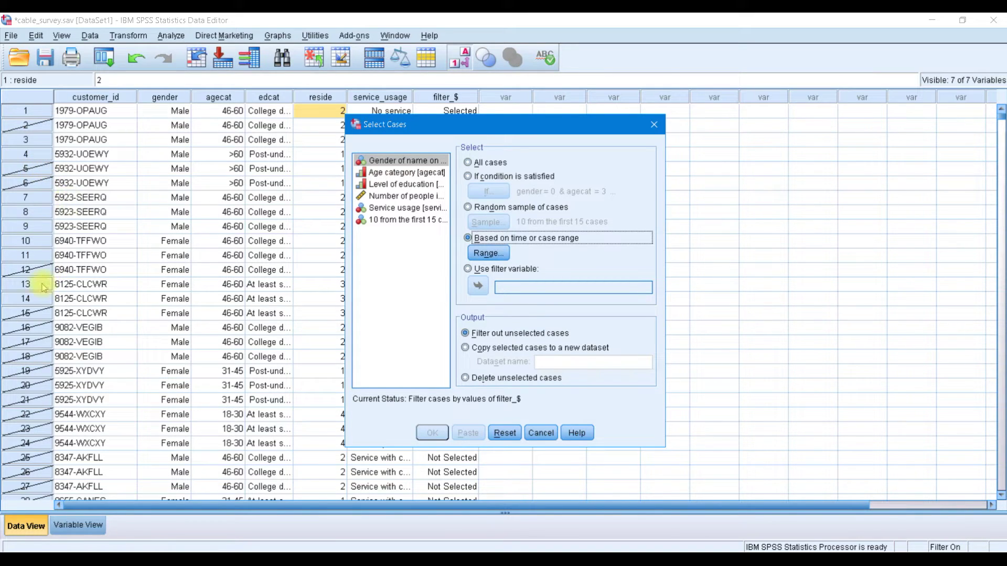
{"action": "left_click", "coordinate": [485, 252]}
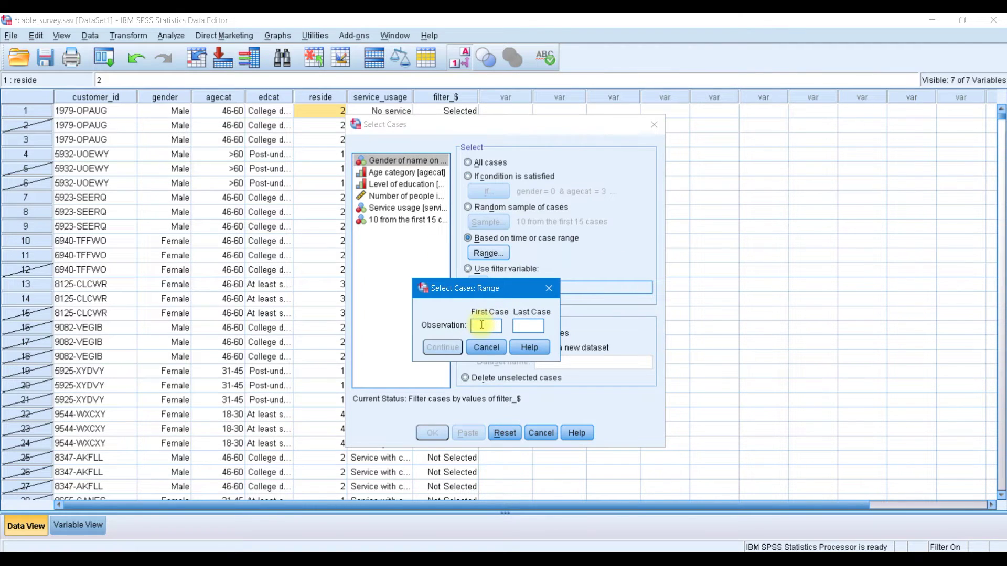
{"action": "left_click", "coordinate": [481, 325]}
{"action": "type", "text": "5"}
{"action": "left_click", "coordinate": [532, 325]}
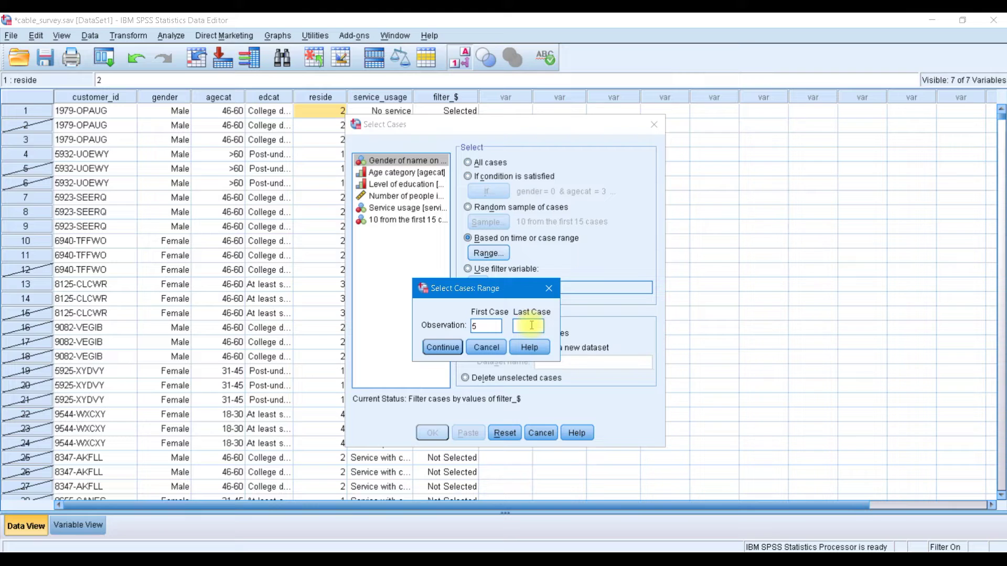
{"action": "left_click", "coordinate": [442, 347]}
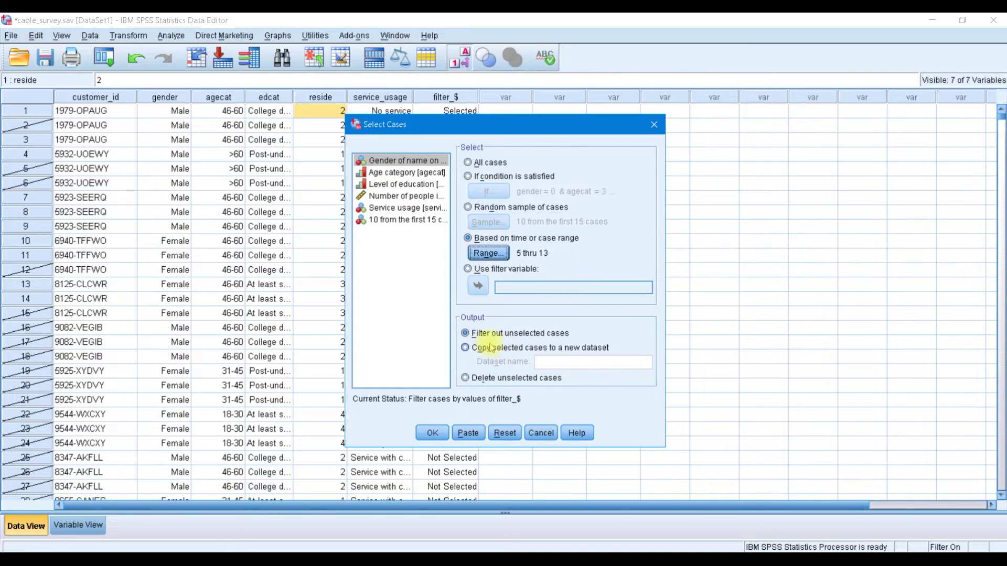
{"action": "left_click", "coordinate": [432, 432]}
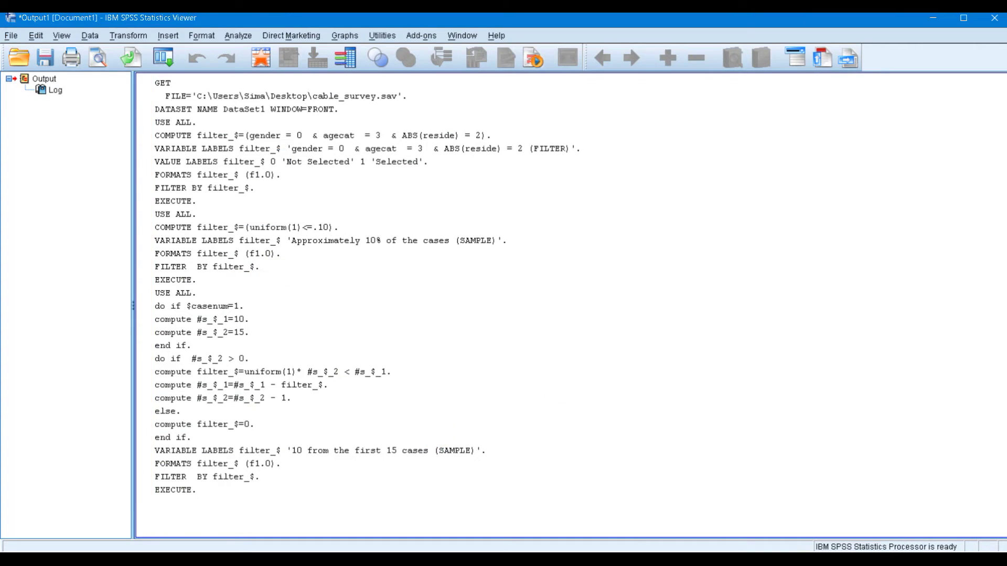
{"action": "key", "text": "alt+Tab"}
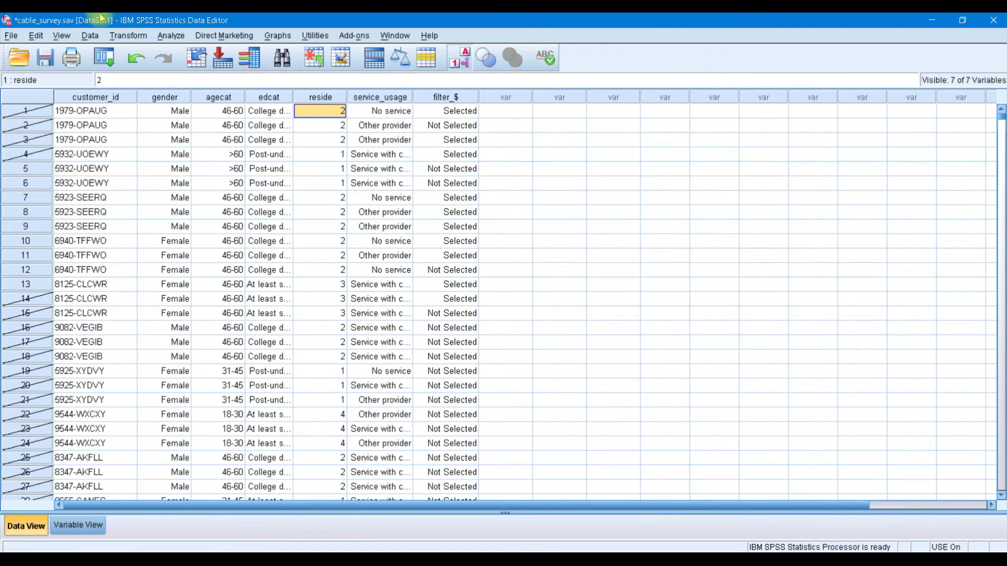
{"action": "left_click", "coordinate": [296, 181]}
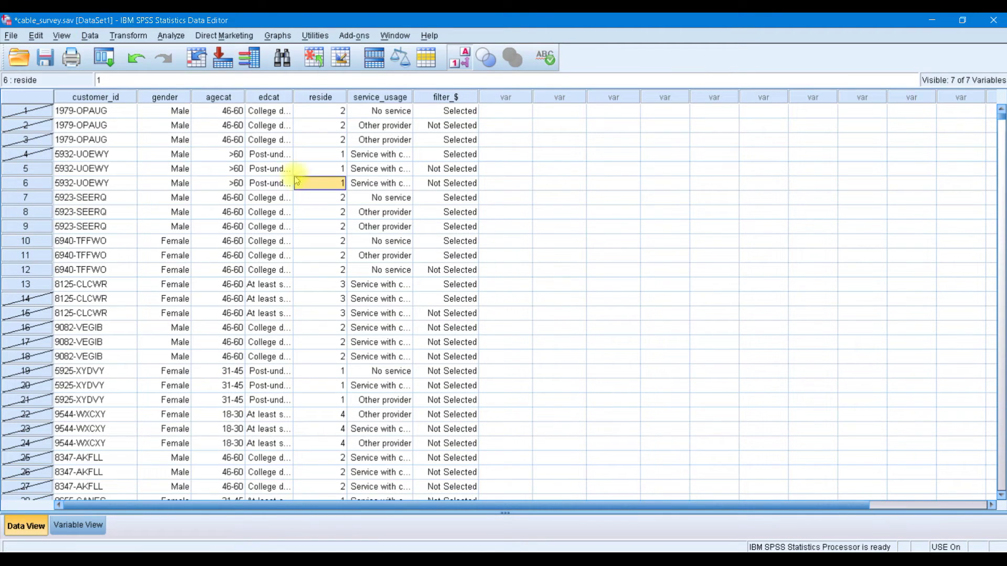
Delete the reside entries of cases 1, 2 and 3 in the Data Editor.
{"action": "left_click", "coordinate": [316, 113]}
{"action": "key", "text": "Delete"}
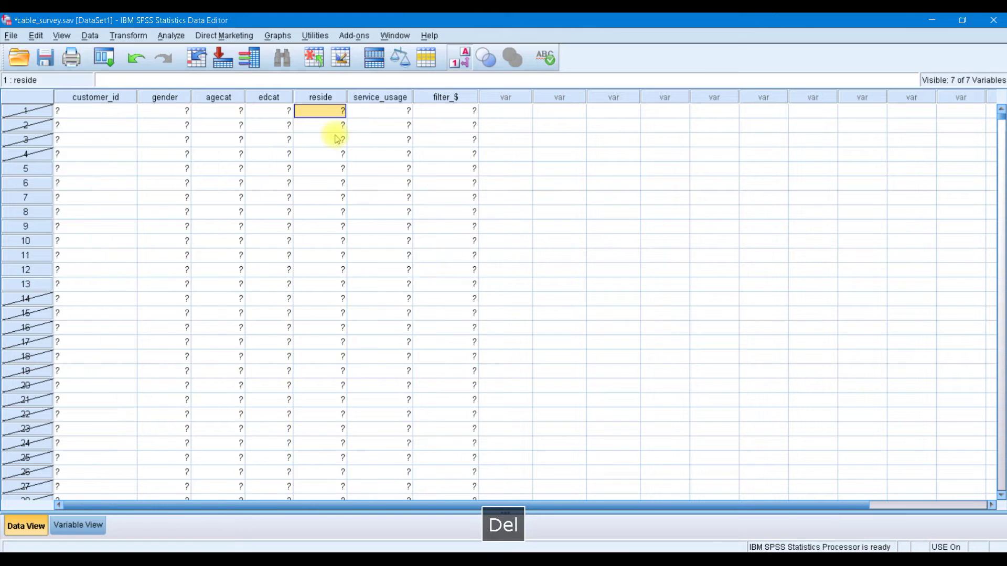
{"action": "left_click", "coordinate": [340, 127]}
{"action": "key", "text": "Delete"}
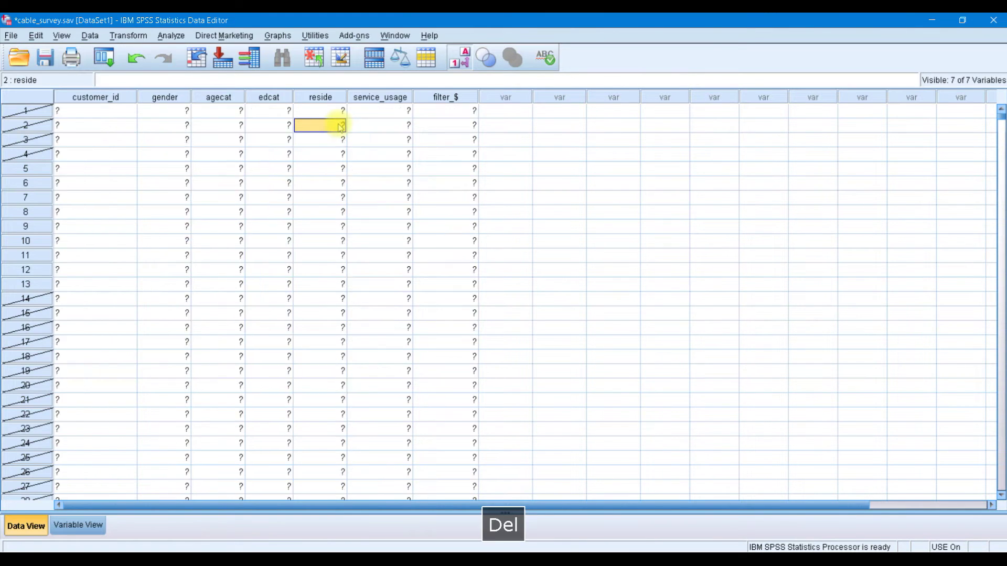
{"action": "left_click", "coordinate": [322, 141]}
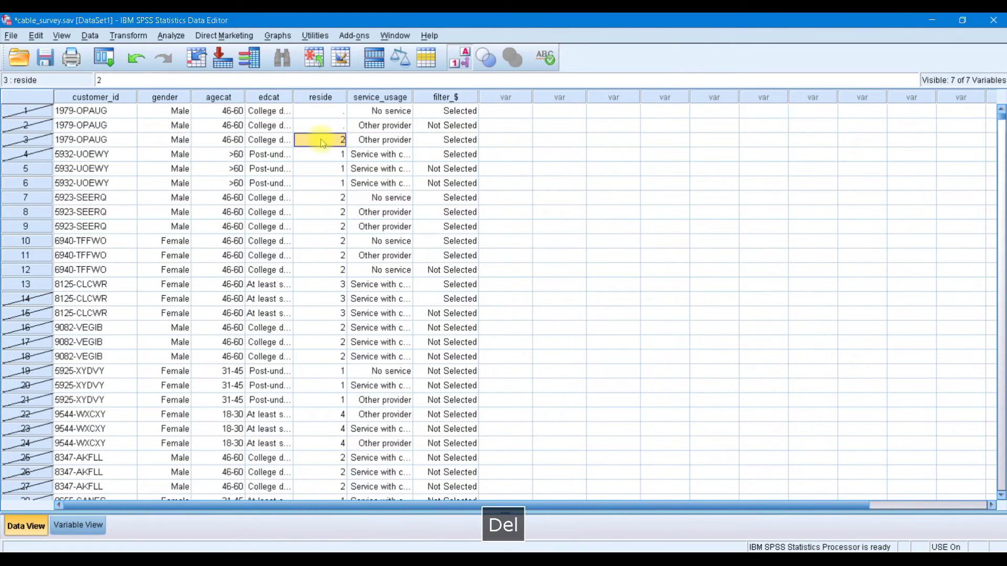
{"action": "left_click", "coordinate": [324, 226]}
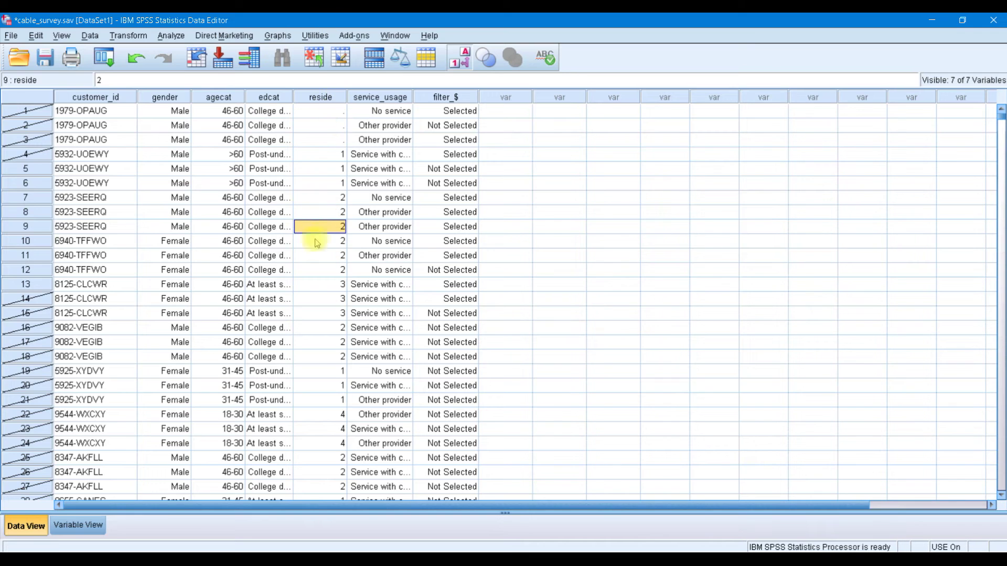
Filter cases by the Number of people in household variable, excluding rows with missing reside.
{"action": "left_click", "coordinate": [89, 36]}
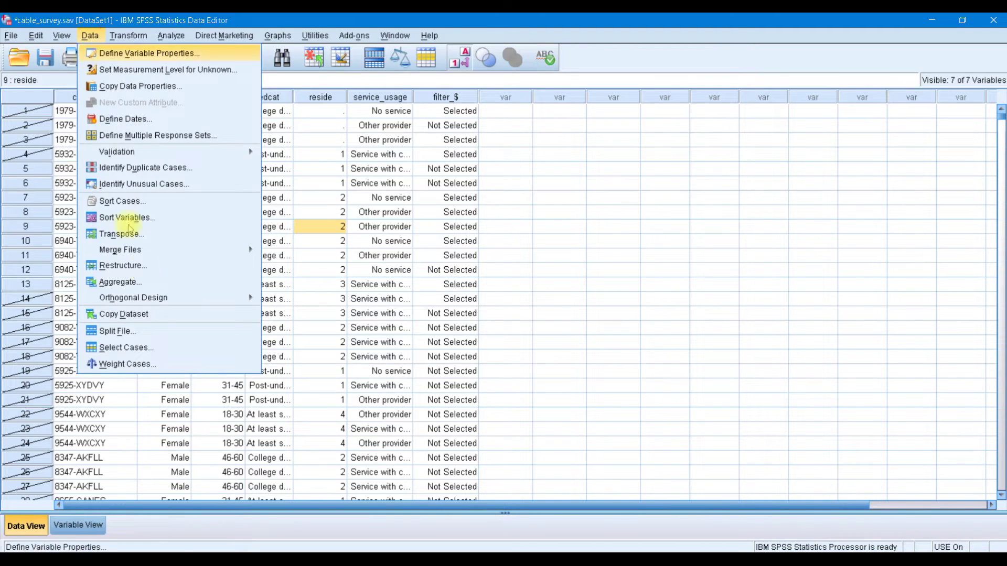
{"action": "left_click", "coordinate": [152, 347]}
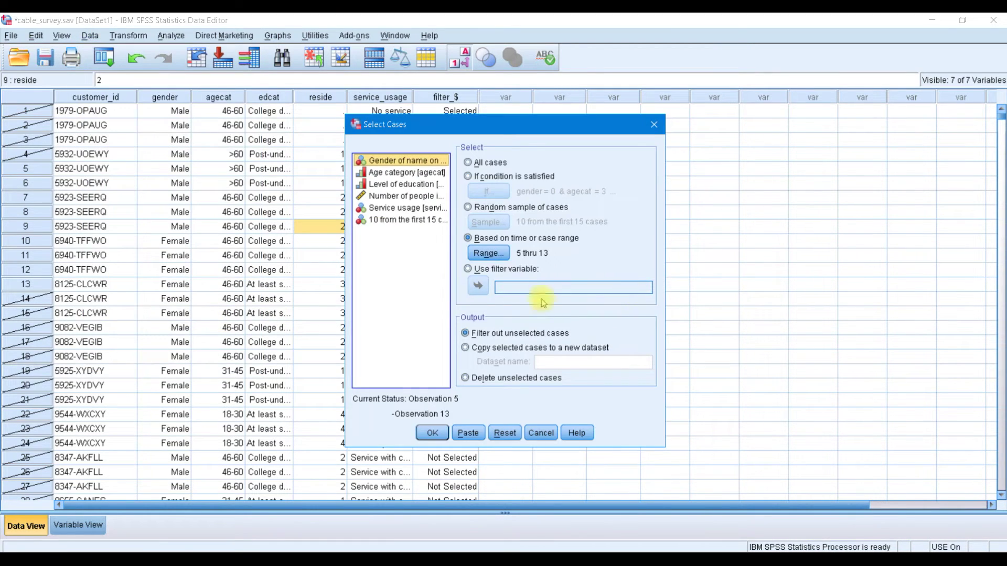
{"action": "left_click", "coordinate": [467, 269]}
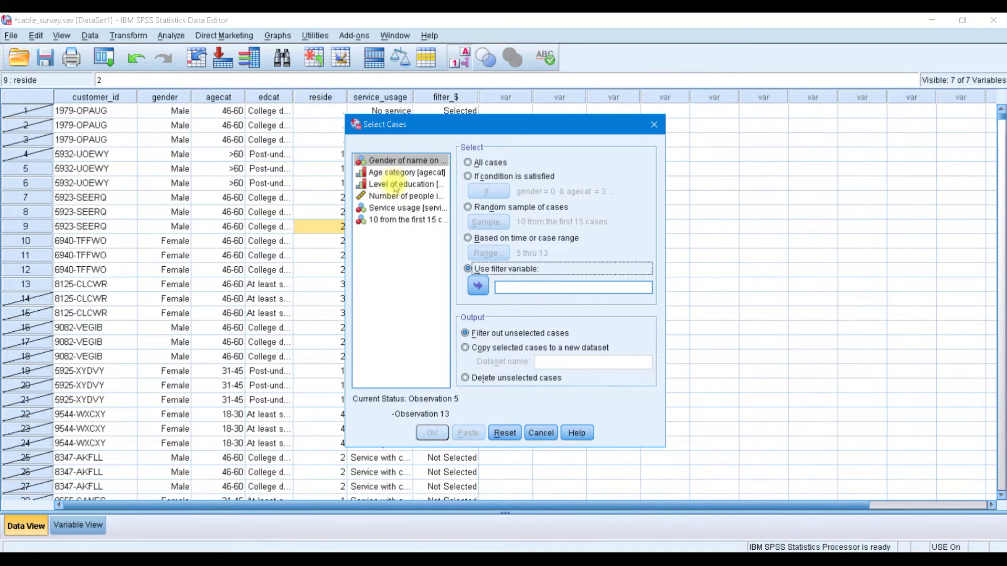
{"action": "left_click", "coordinate": [406, 196]}
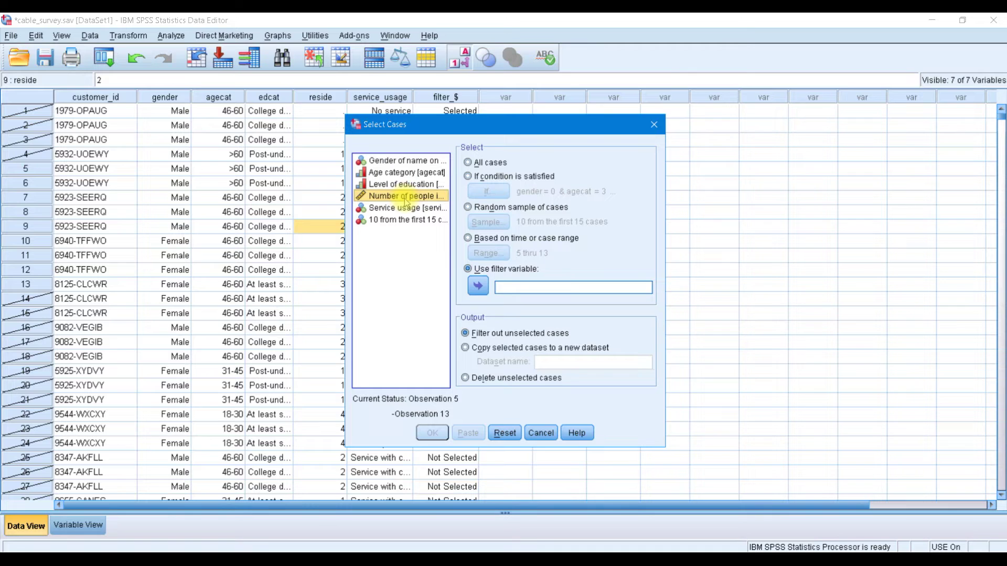
{"action": "left_click", "coordinate": [478, 286]}
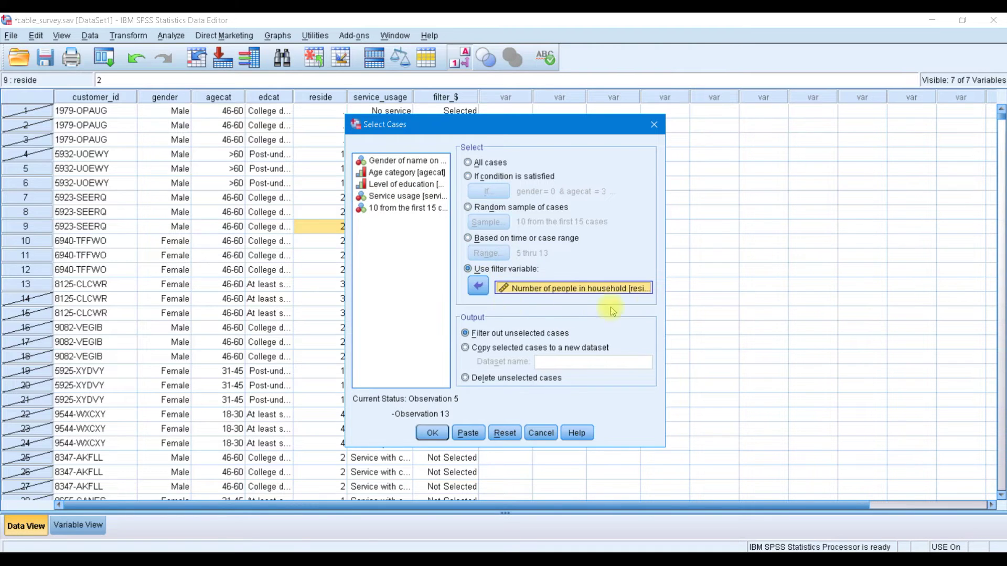
{"action": "left_click", "coordinate": [432, 433]}
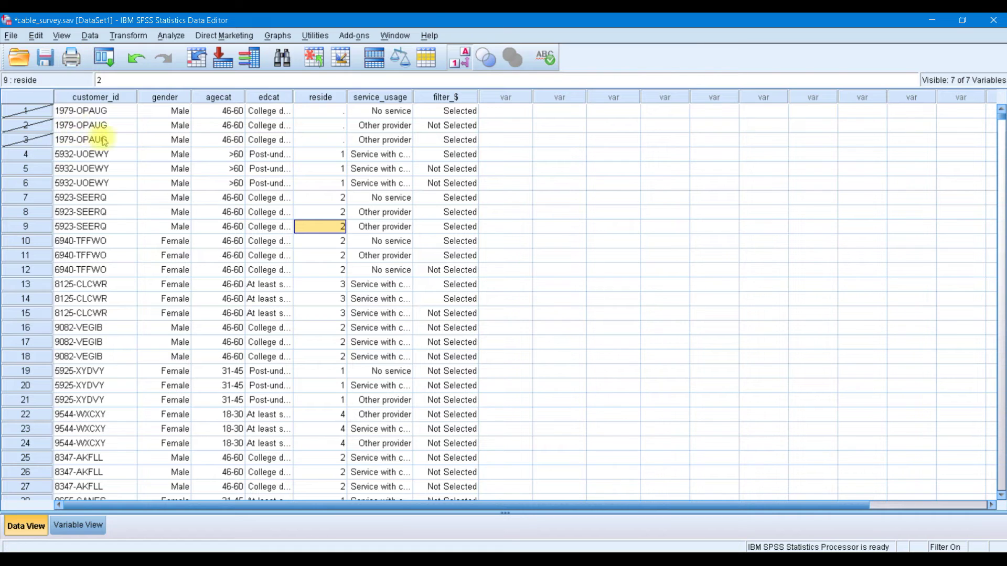
Switch case selection back to All cases and return to the cable_survey.sav data grid.
{"action": "left_click", "coordinate": [91, 37]}
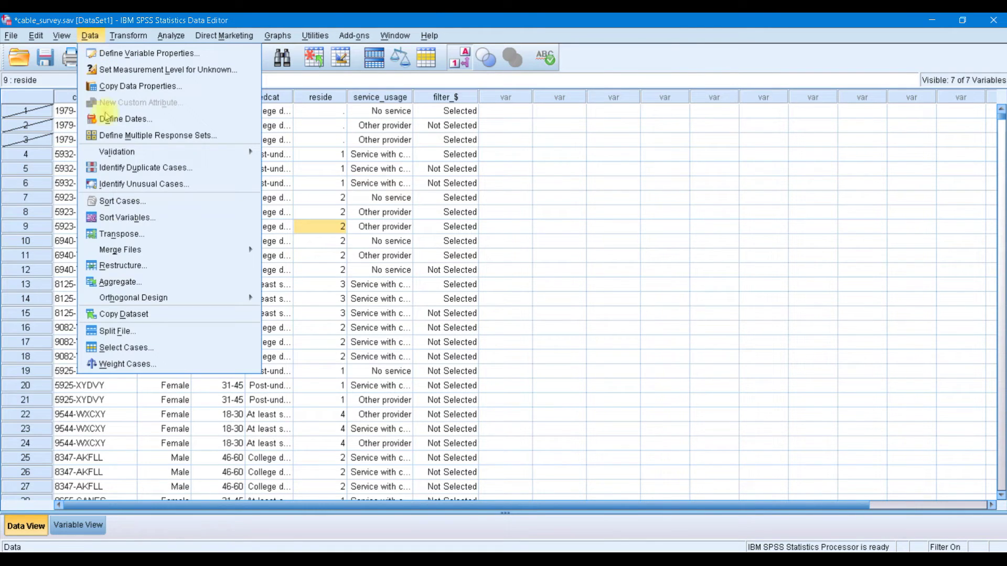
{"action": "left_click", "coordinate": [152, 347]}
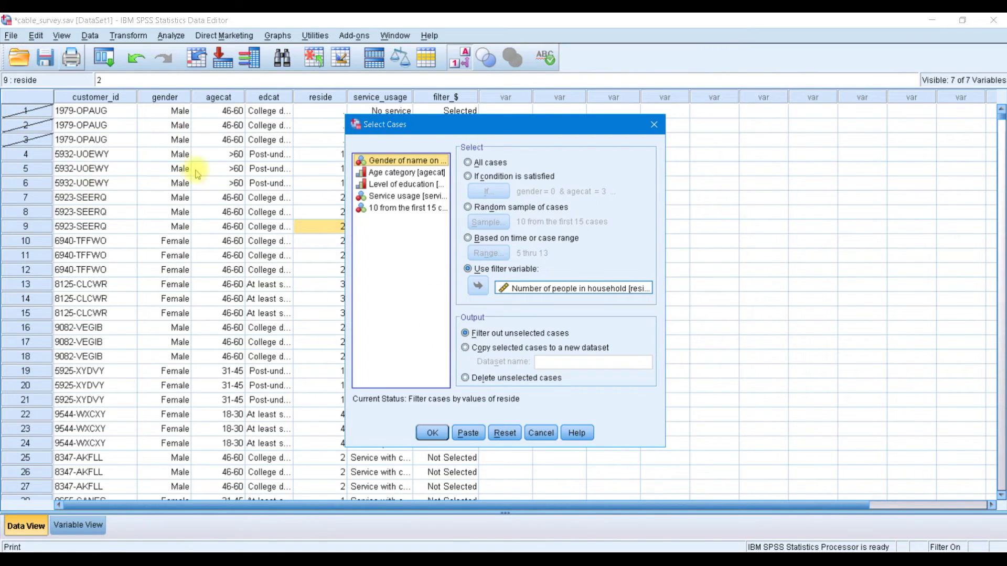
{"action": "left_click", "coordinate": [470, 163]}
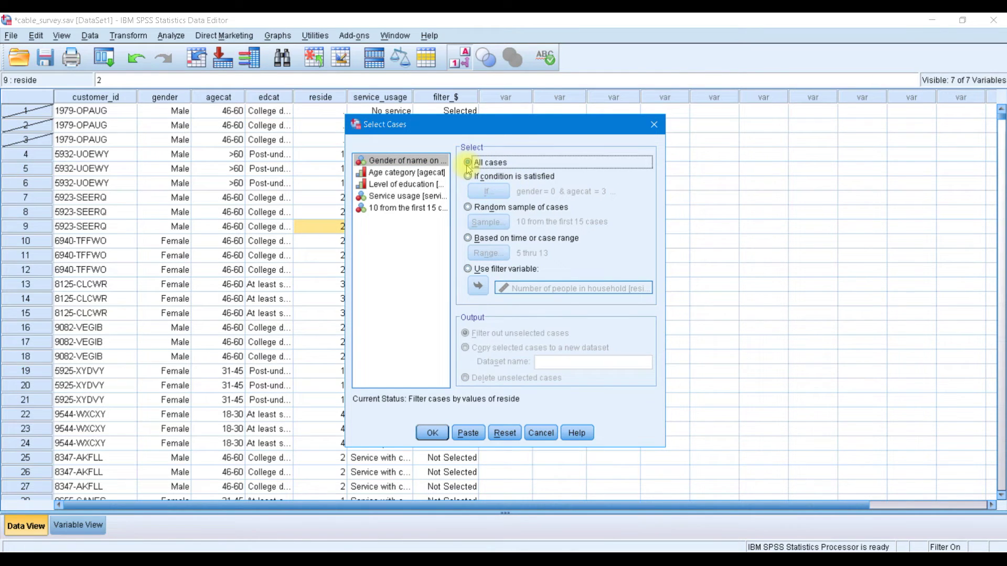
{"action": "left_click", "coordinate": [438, 432]}
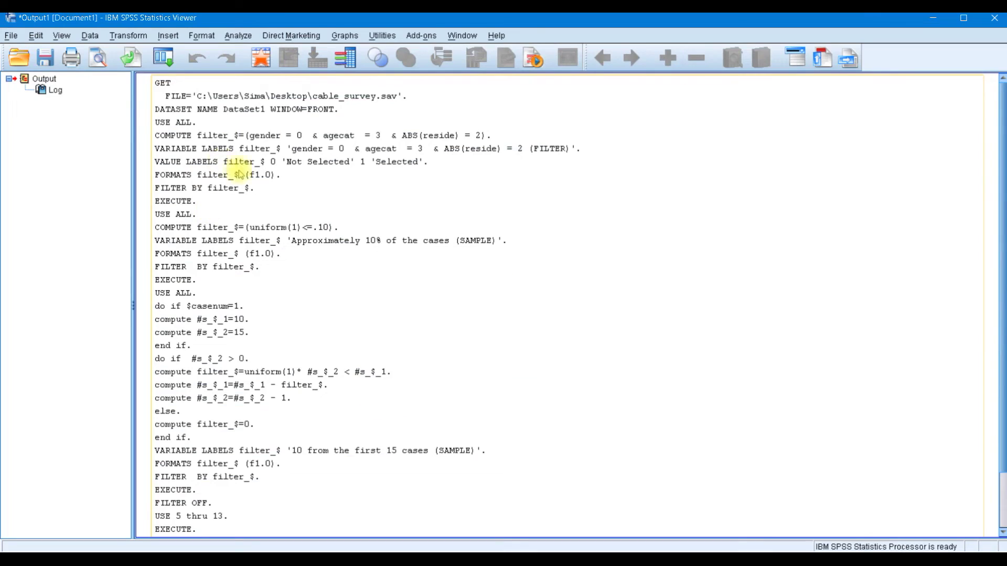
{"action": "key", "text": "alt+Tab"}
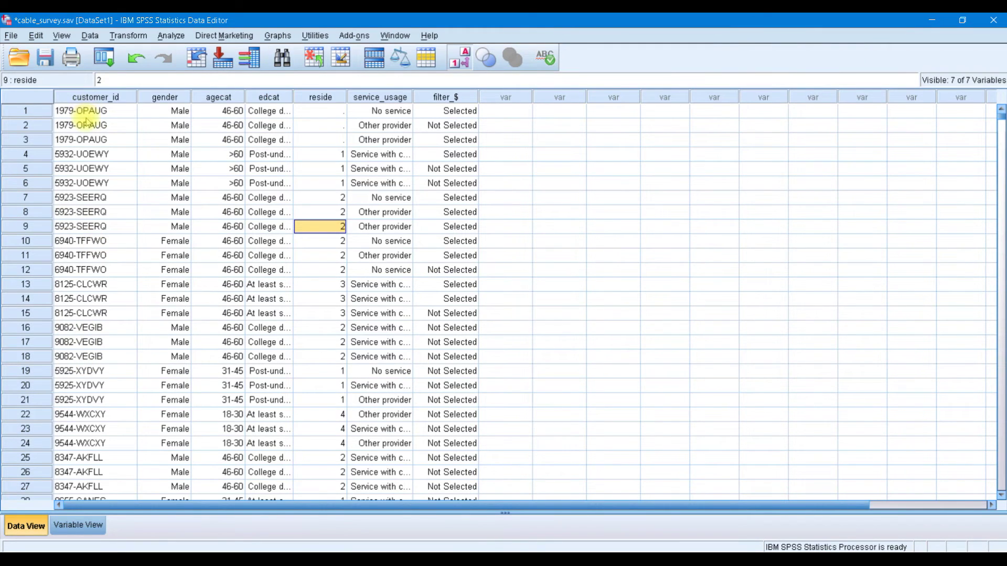
Copy cases 1 through 10 into a new dataset named New_dataset.
{"action": "left_click", "coordinate": [91, 35]}
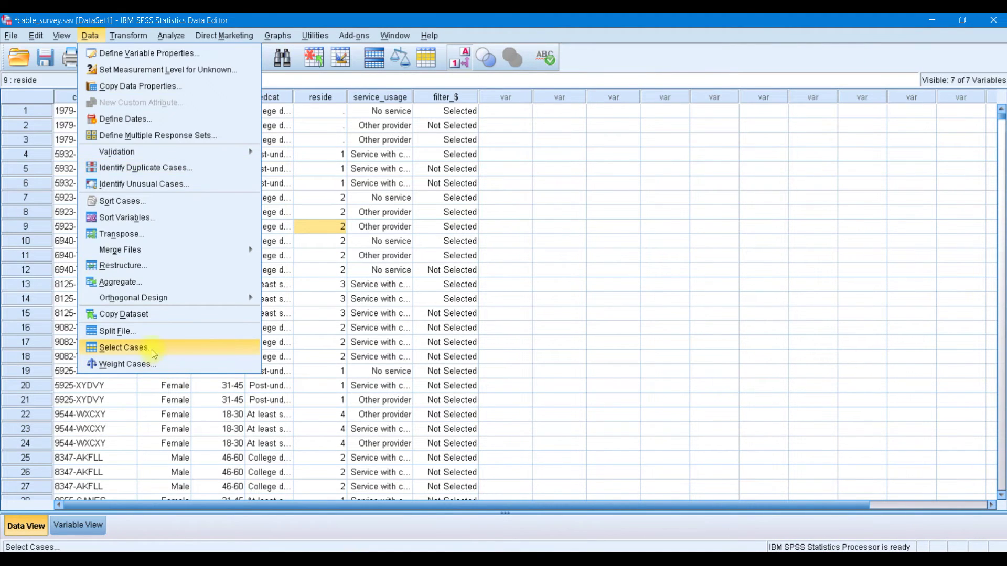
{"action": "left_click", "coordinate": [152, 349]}
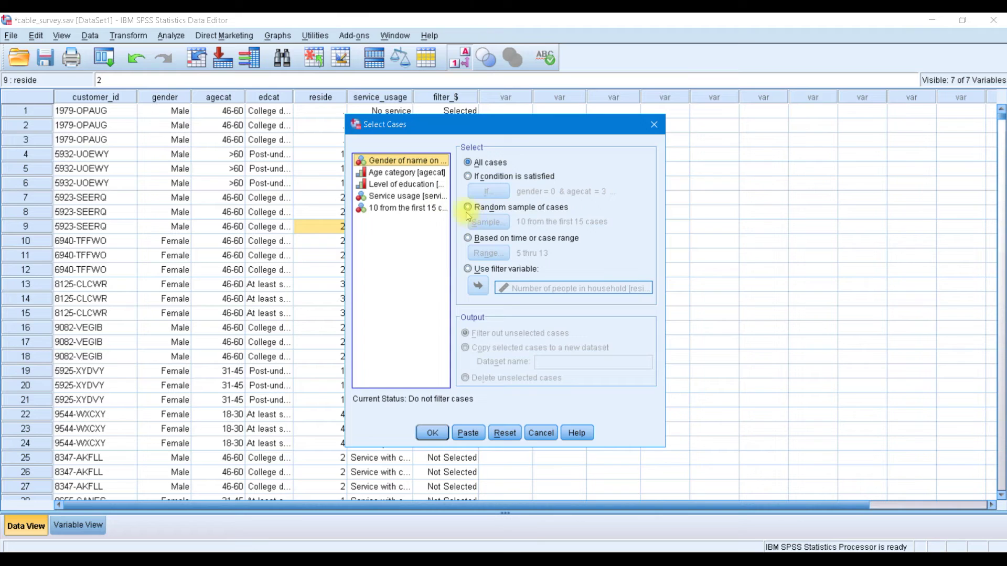
{"action": "left_click", "coordinate": [468, 239]}
{"action": "left_click", "coordinate": [487, 253]}
{"action": "double_click", "coordinate": [500, 285]}
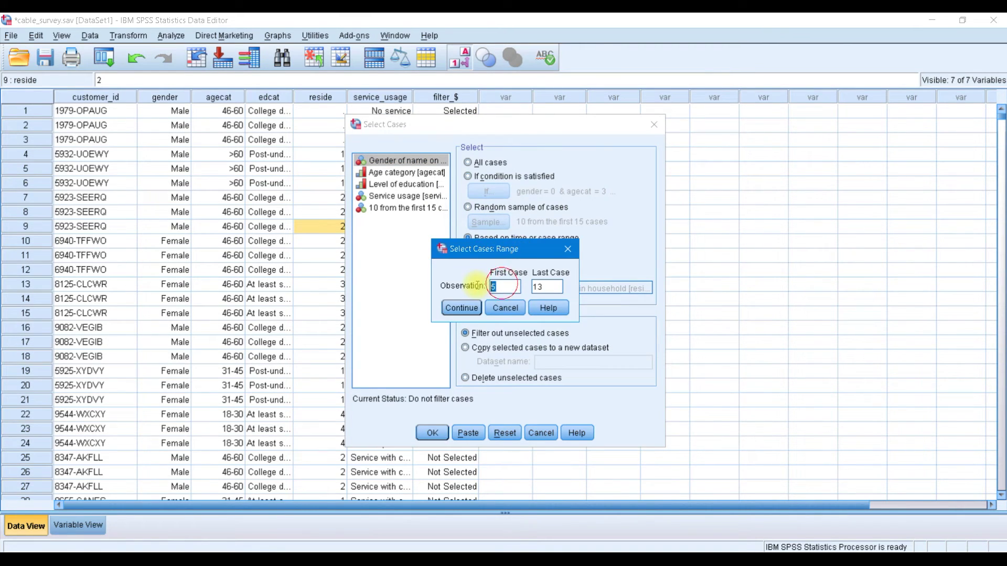
{"action": "key", "text": "Tab"}
{"action": "type", "text": "1"}
{"action": "left_click", "coordinate": [474, 308]}
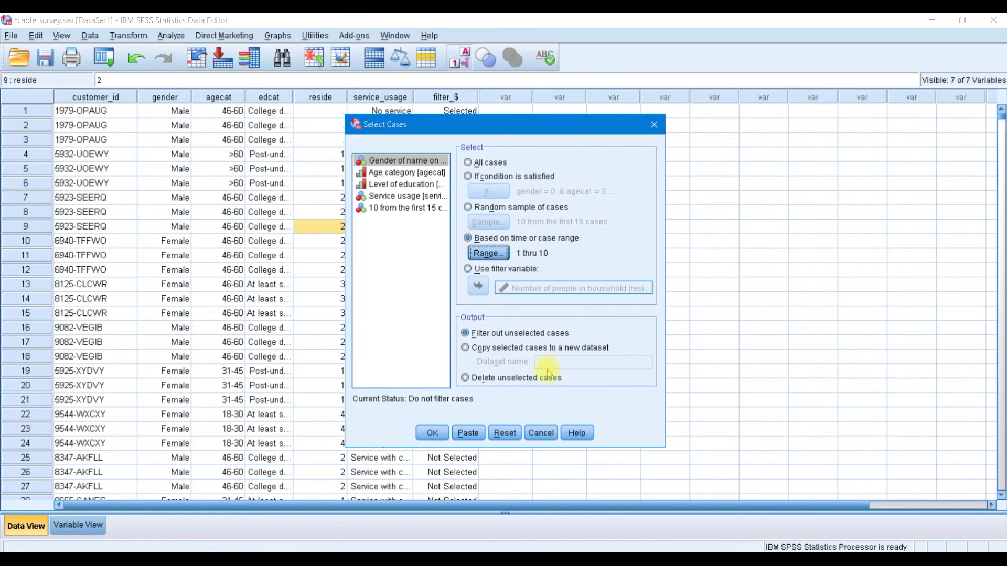
{"action": "left_click", "coordinate": [465, 348]}
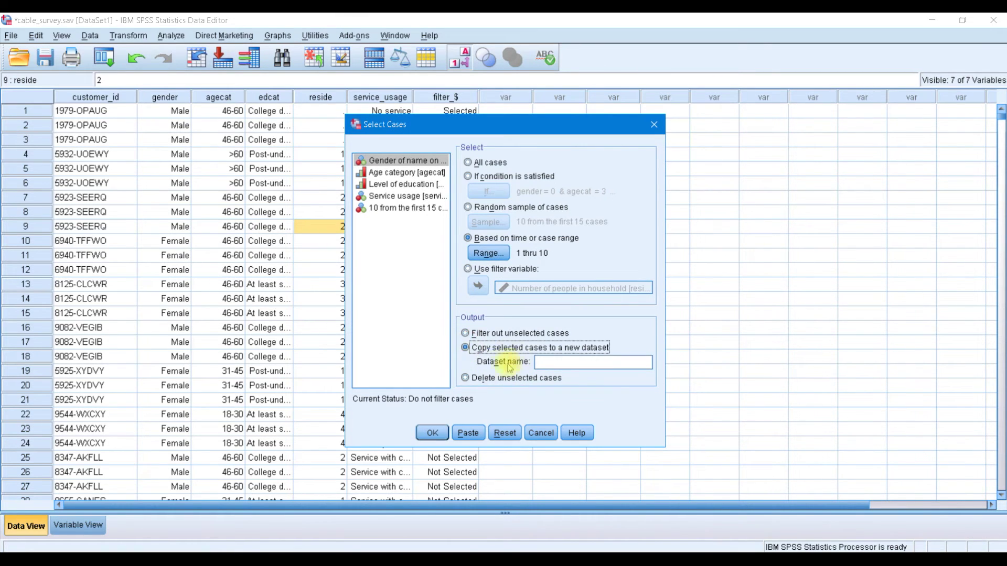
{"action": "left_click", "coordinate": [554, 363]}
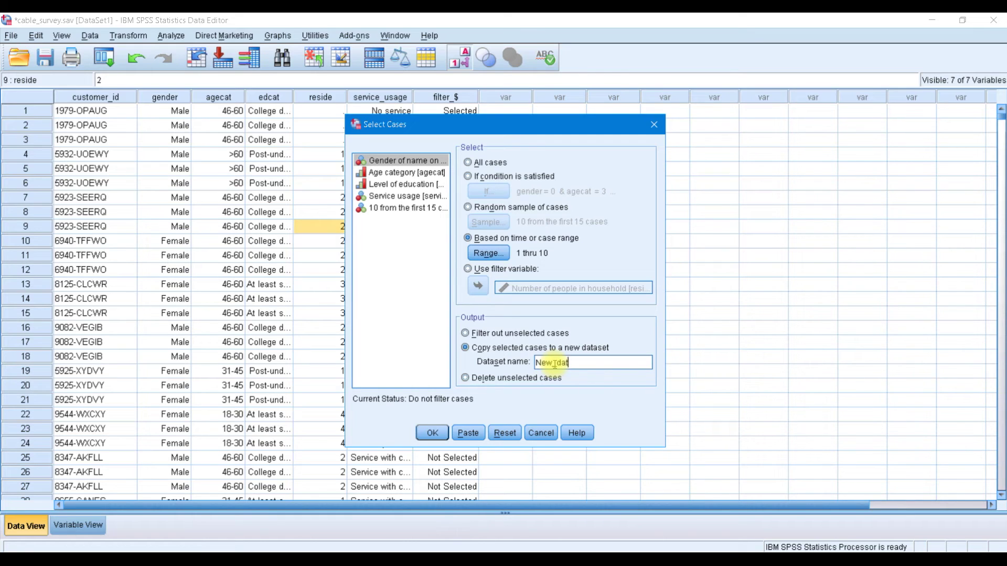
{"action": "type", "text": "New_dataset"}
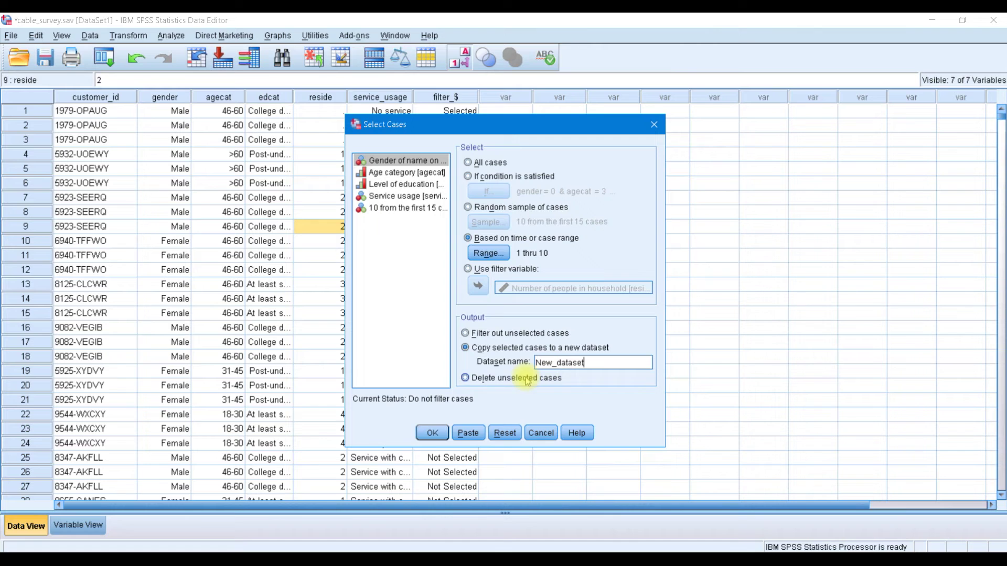
{"action": "left_click", "coordinate": [431, 434]}
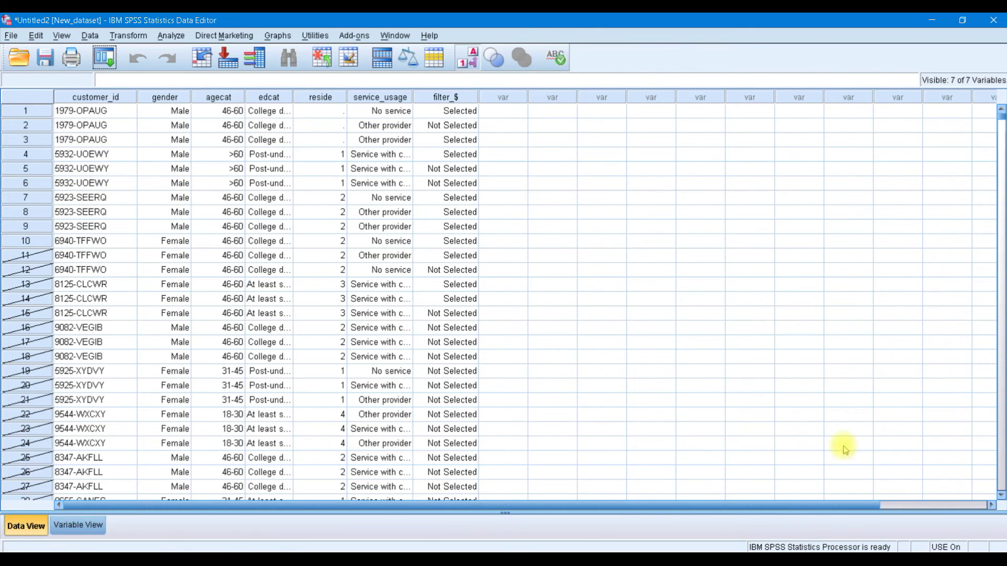
In cable_survey.sav, filter out all cases outside the 1–10 range.
{"action": "left_click", "coordinate": [724, 550]}
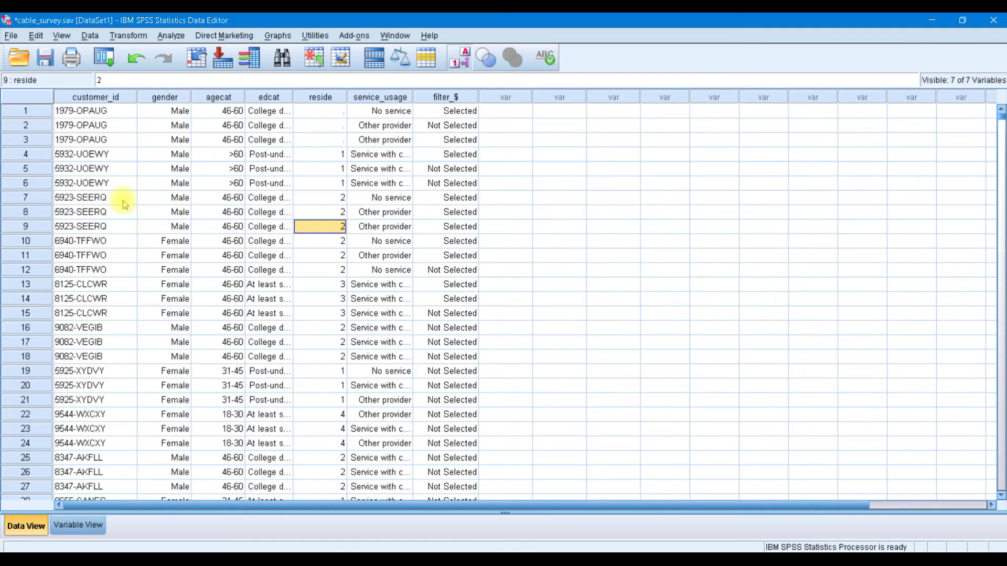
{"action": "left_click", "coordinate": [91, 35]}
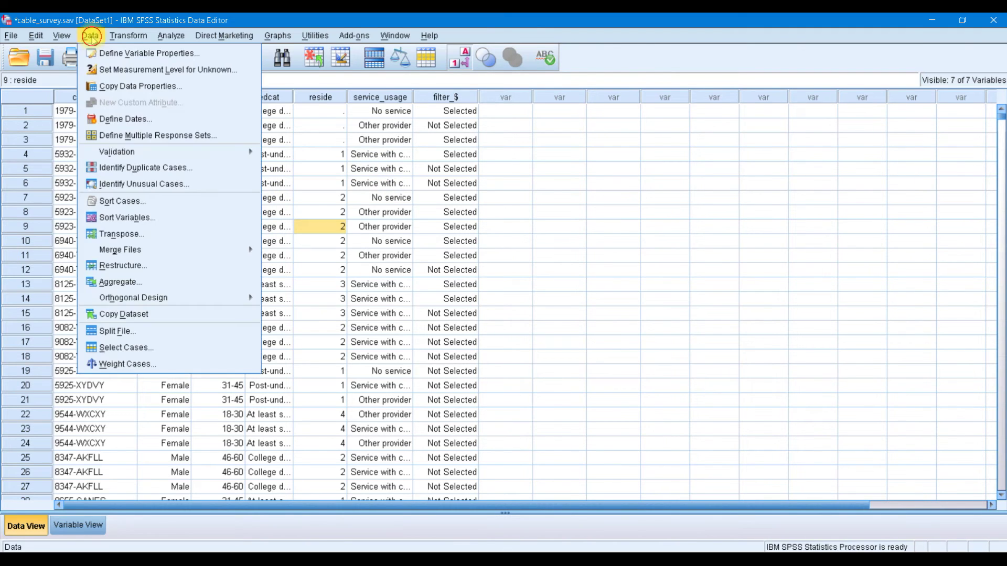
{"action": "left_click", "coordinate": [159, 350]}
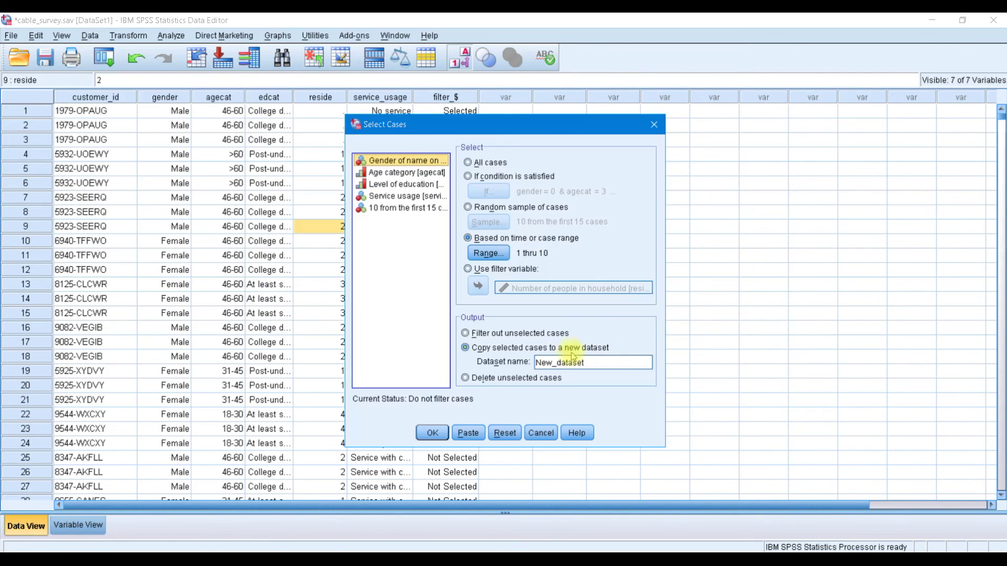
{"action": "left_click", "coordinate": [465, 380]}
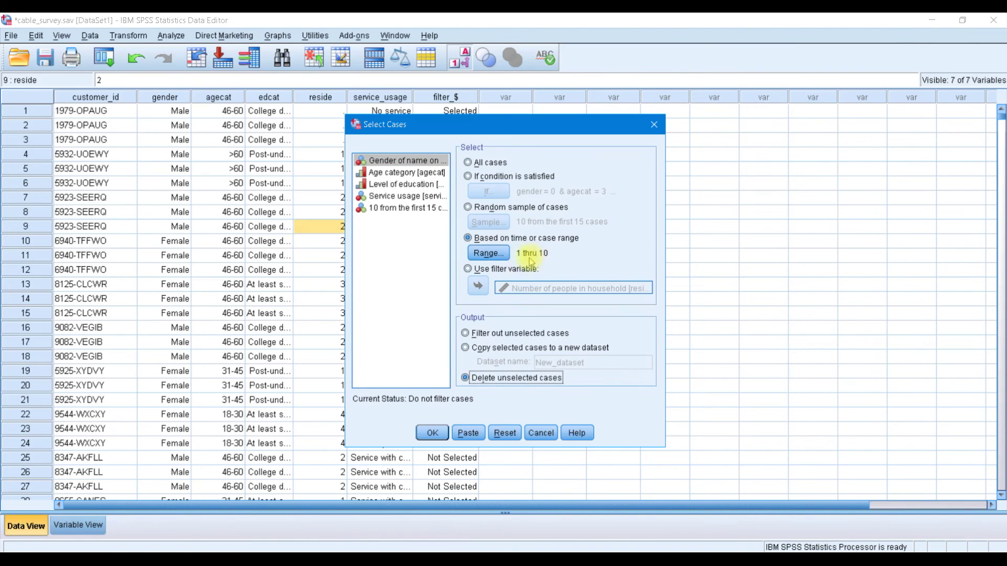
{"action": "left_click", "coordinate": [465, 334]}
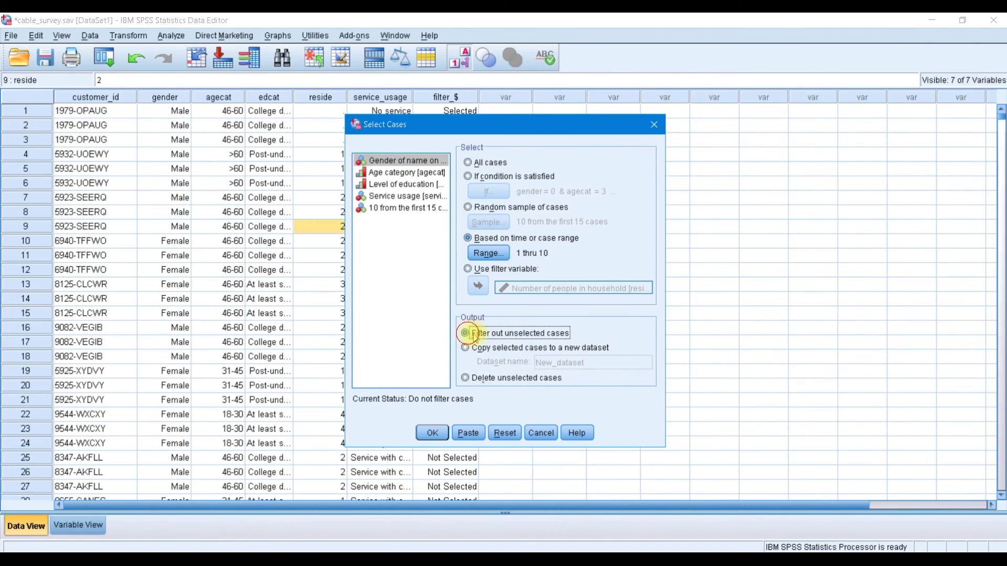
{"action": "left_click", "coordinate": [433, 433]}
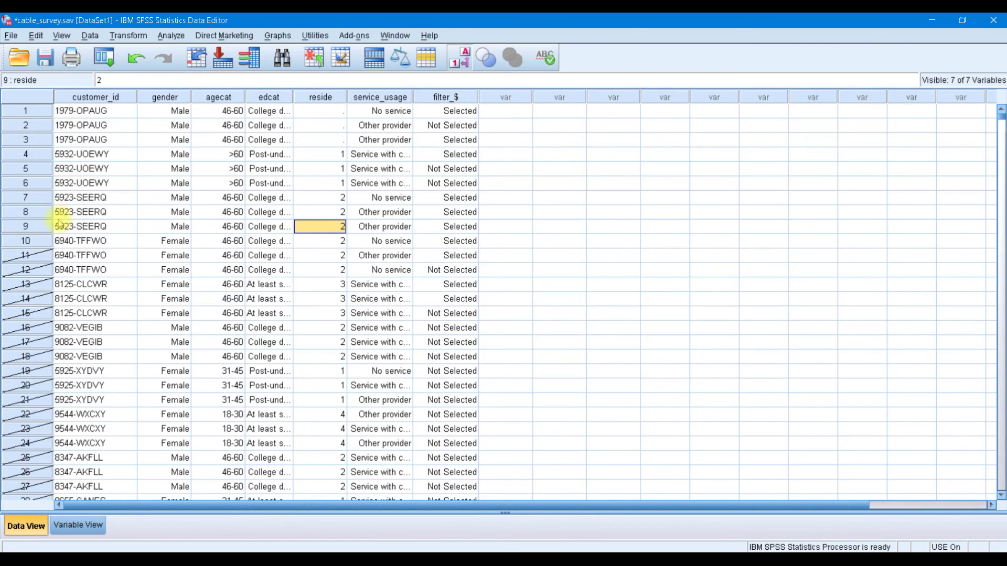
Permanently delete every cable_survey.sav case outside the 1–10 range.
{"action": "left_click", "coordinate": [128, 35]}
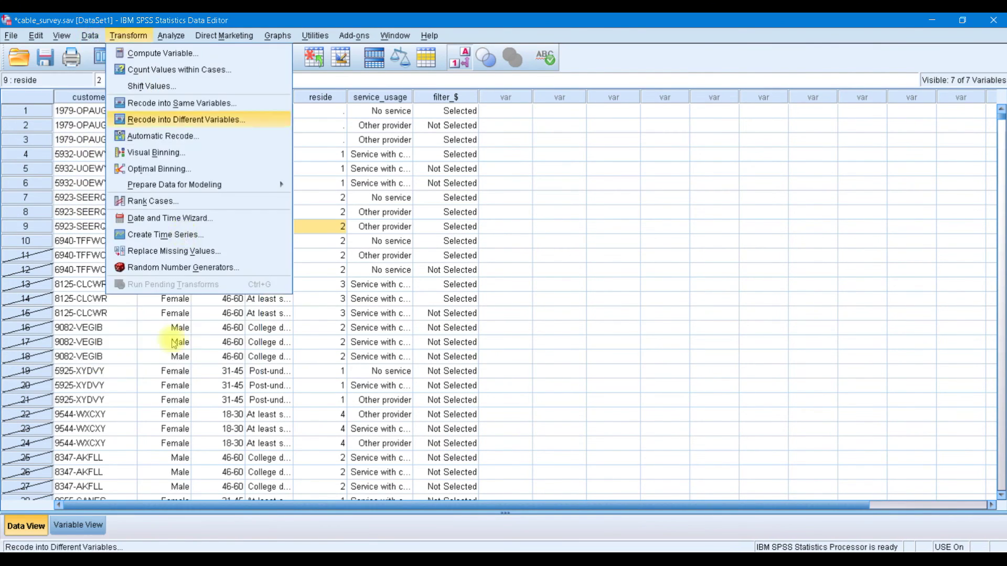
{"action": "left_click", "coordinate": [90, 35]}
{"action": "left_click", "coordinate": [156, 349]}
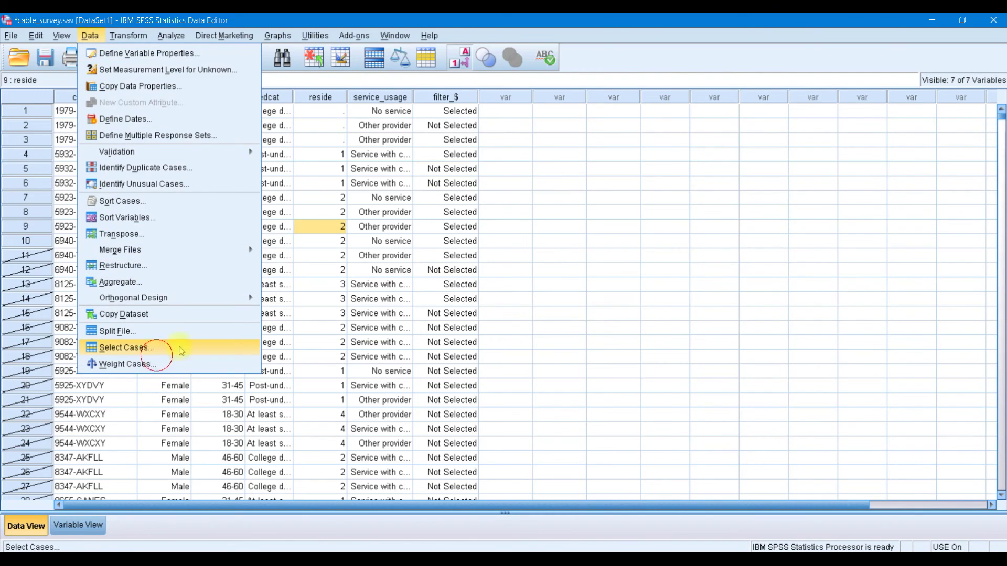
{"action": "left_click", "coordinate": [463, 378]}
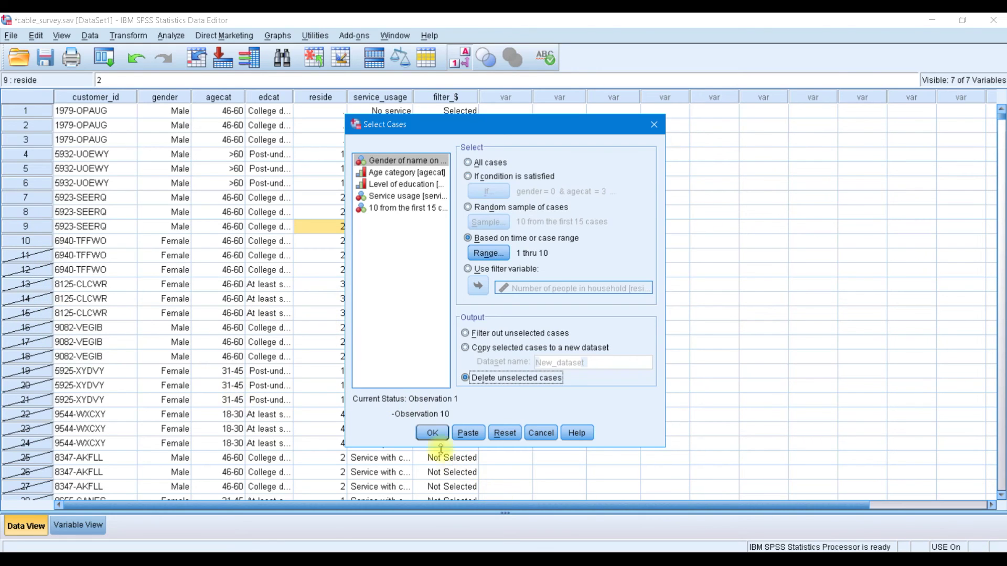
{"action": "left_click", "coordinate": [432, 433]}
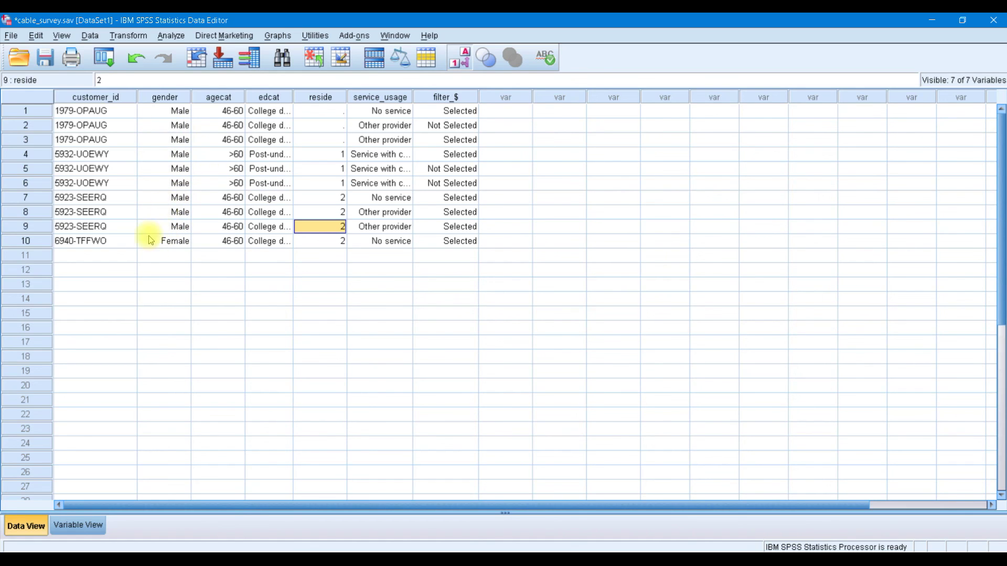
{"action": "left_click", "coordinate": [137, 63]}
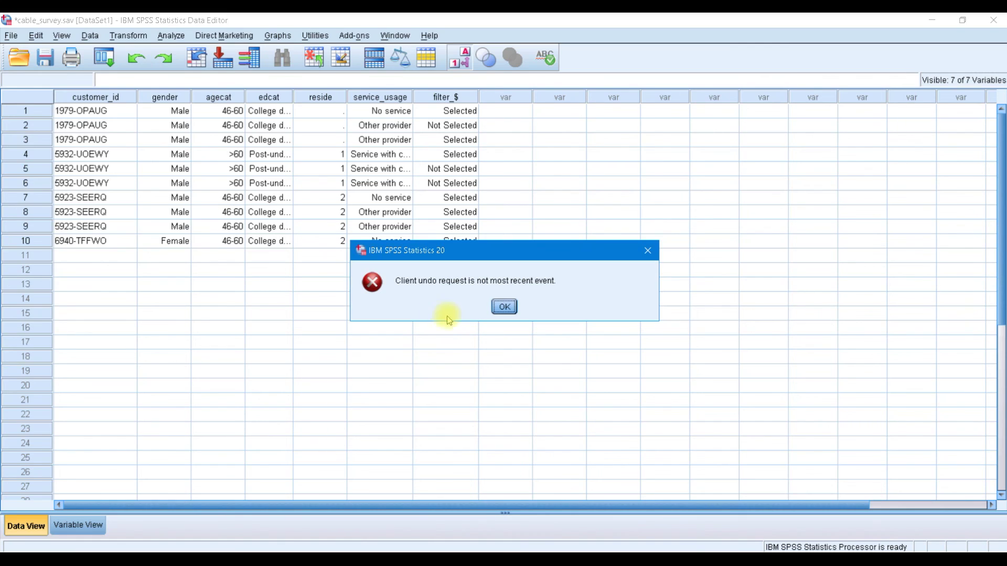
{"action": "left_click", "coordinate": [505, 307]}
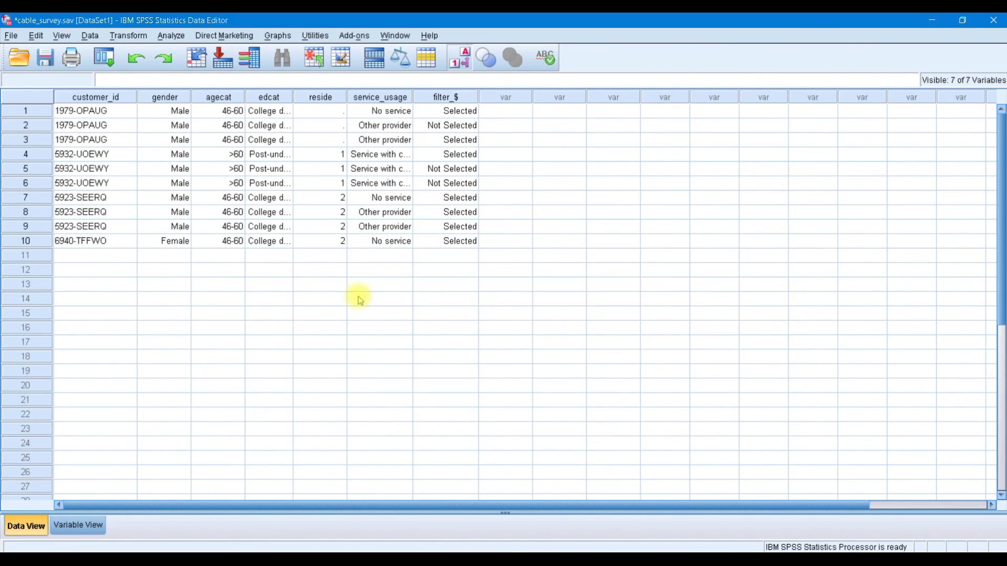